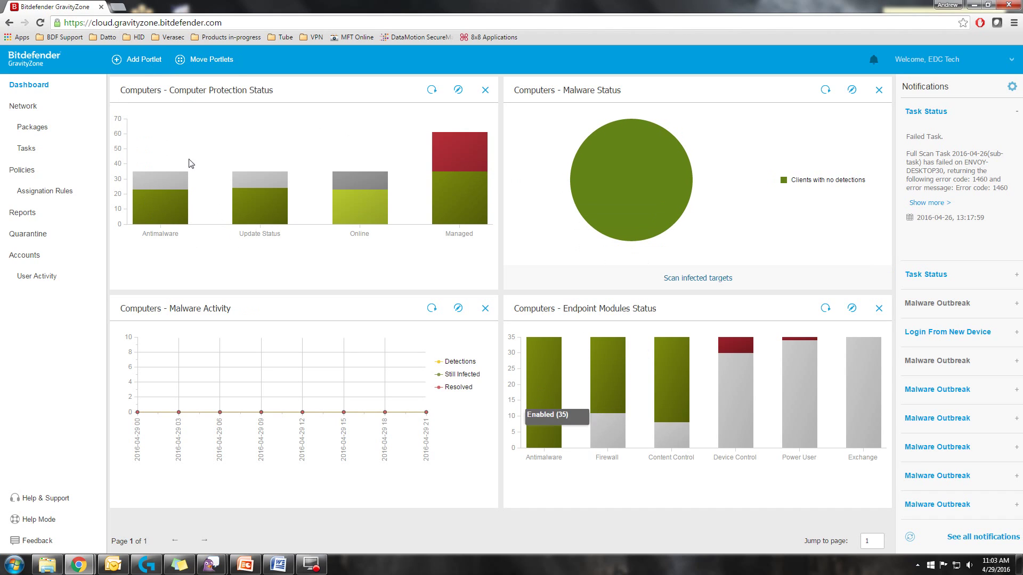
Step: Review the portlet types that can be added to the dashboard, and close the form without adding one
left_click(146, 63)
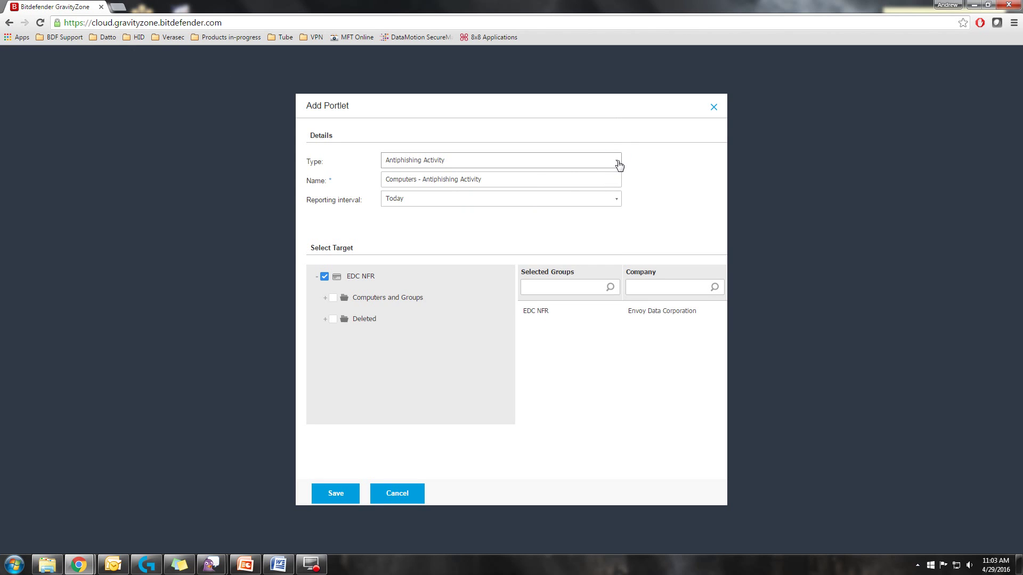
left_click(617, 162)
scroll(469, 223, "down", 5)
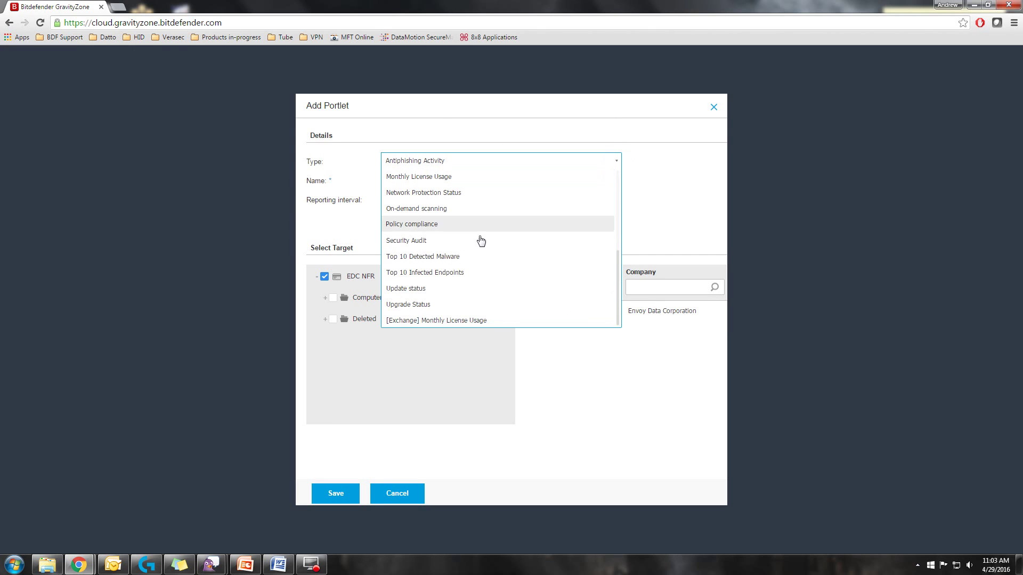
scroll(474, 229, "up", 5)
left_click(676, 206)
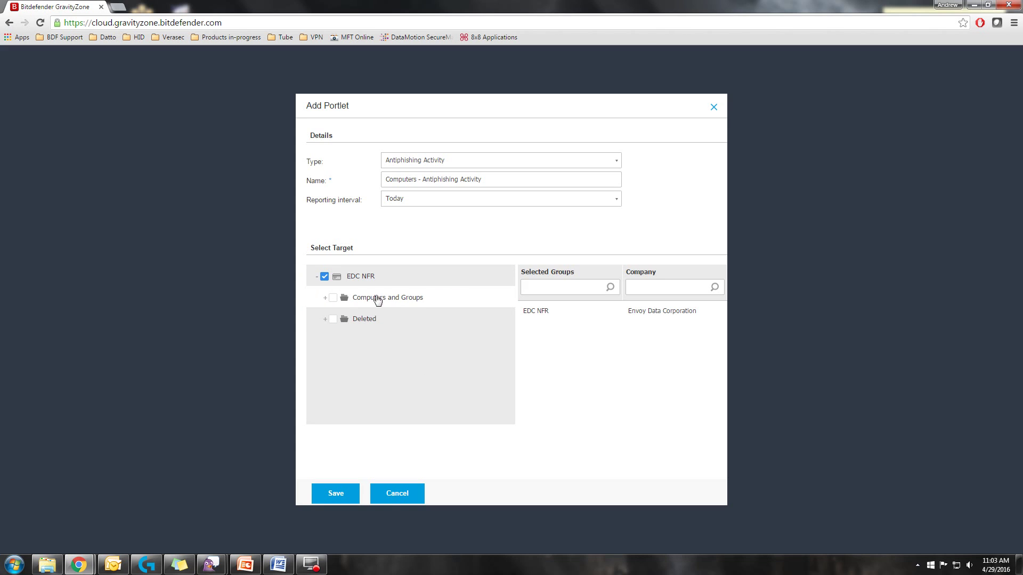
left_click(714, 107)
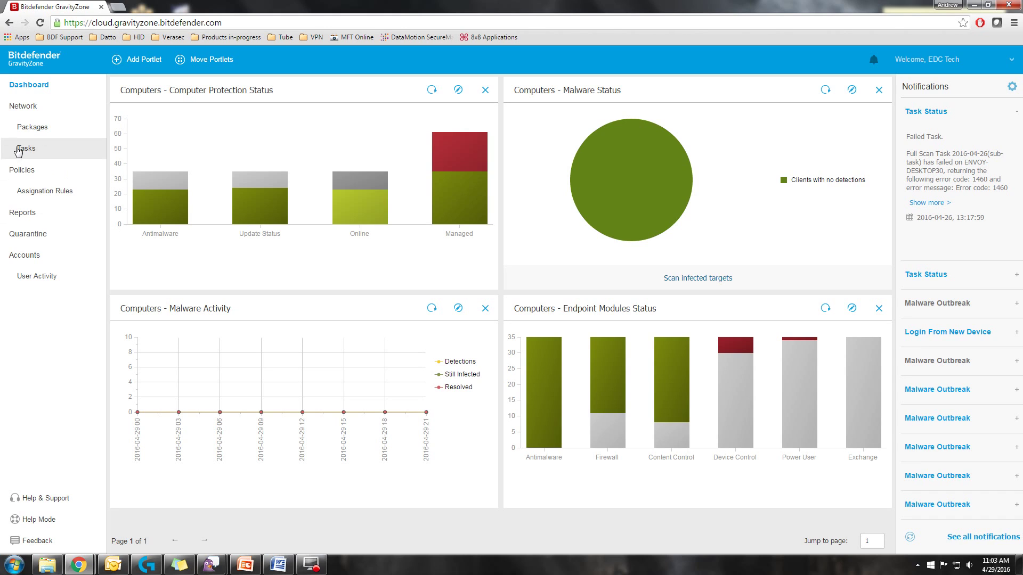
Step: Look through the network inventory of computers under Computers and Groups
left_click(29, 110)
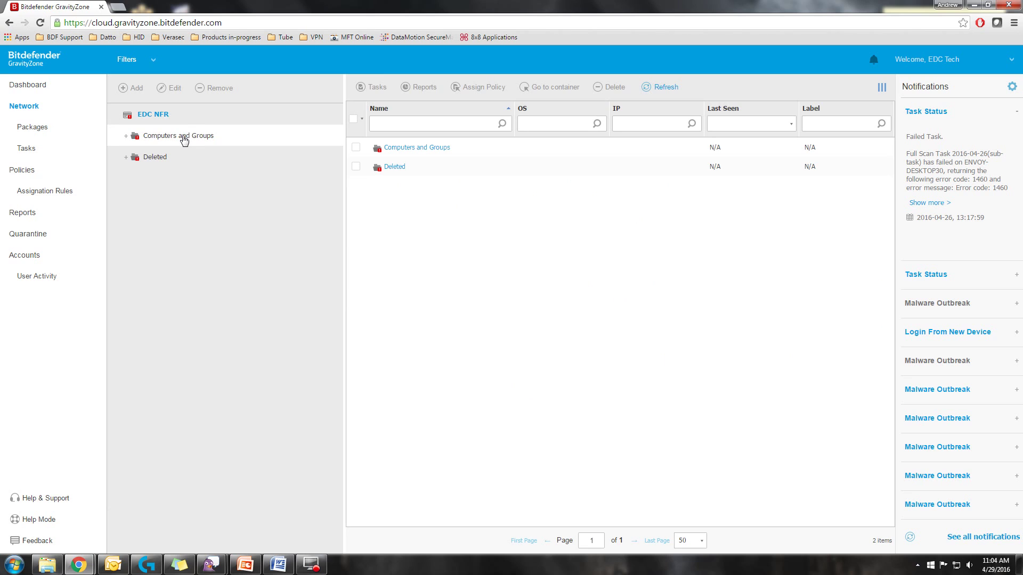
left_click(184, 137)
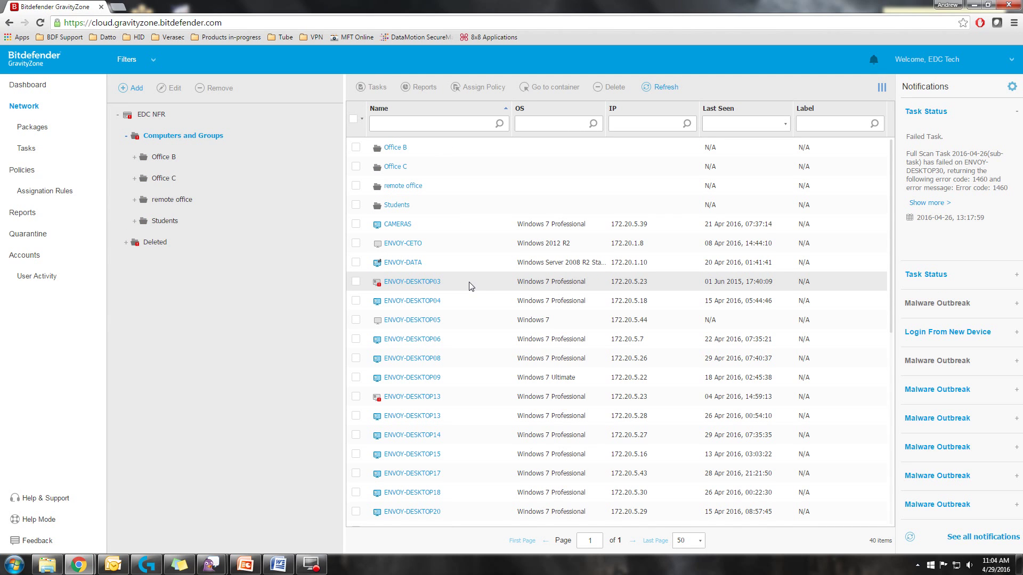
scroll(464, 280, "down", 6)
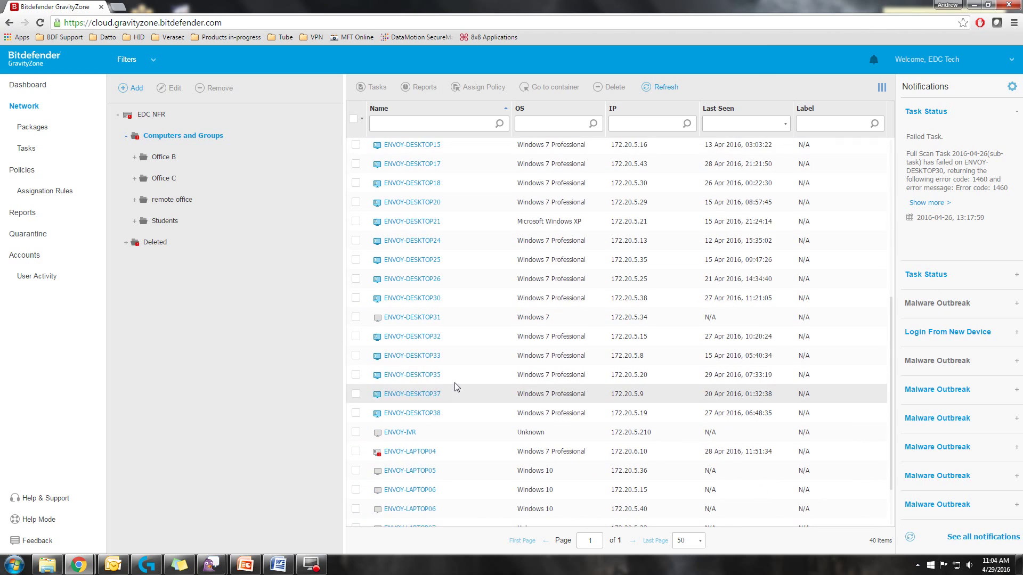
scroll(455, 383, "up", 6)
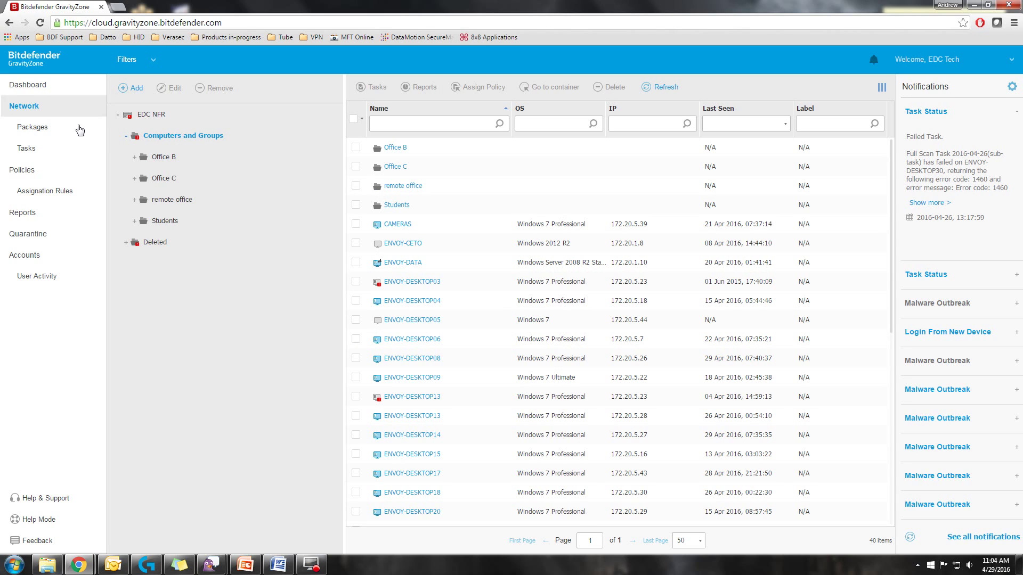
Step: Start a new endpoint package and name it EDC Relay Role, leaving the description empty
left_click(33, 128)
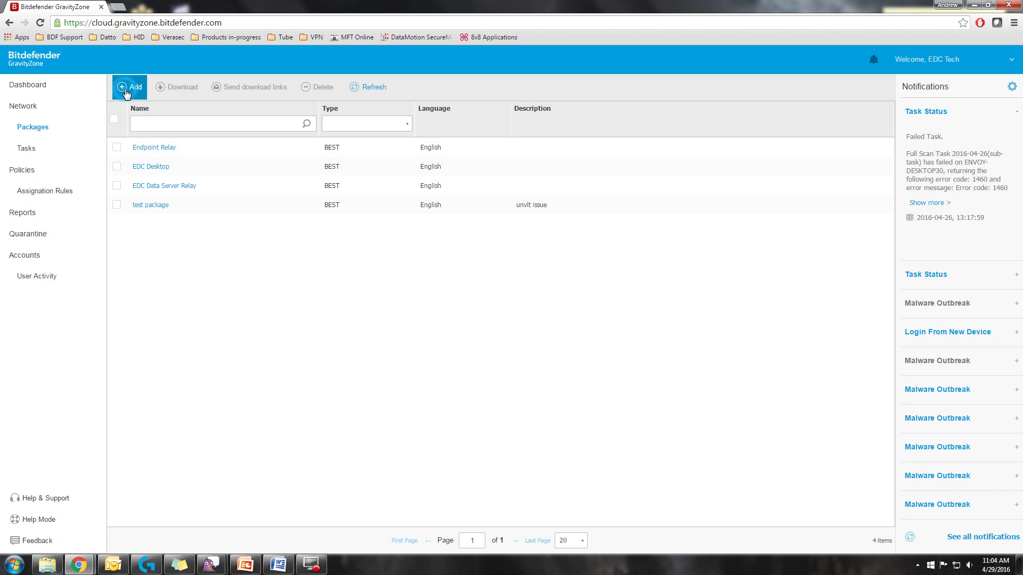
left_click(127, 93)
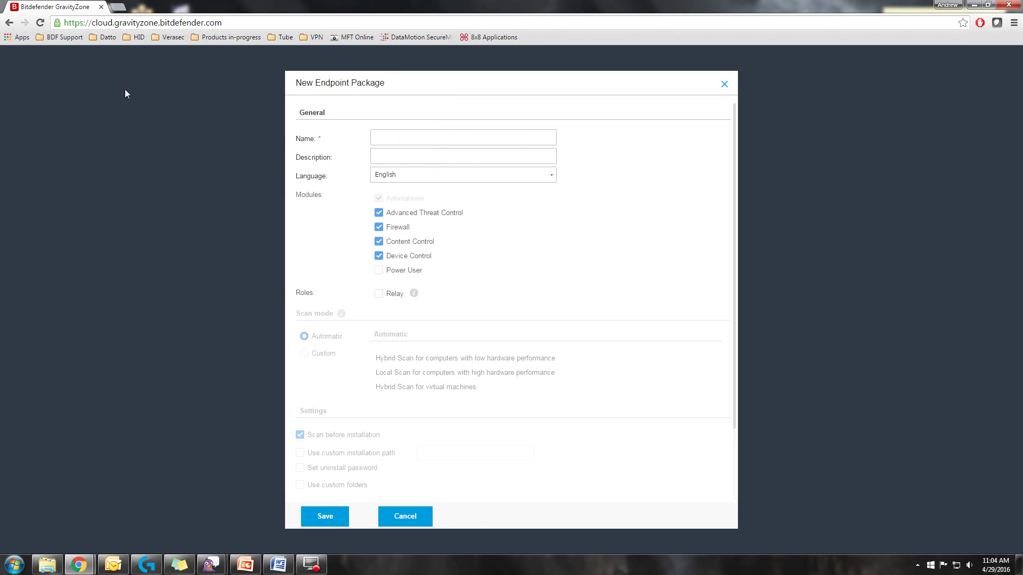
left_click(425, 138)
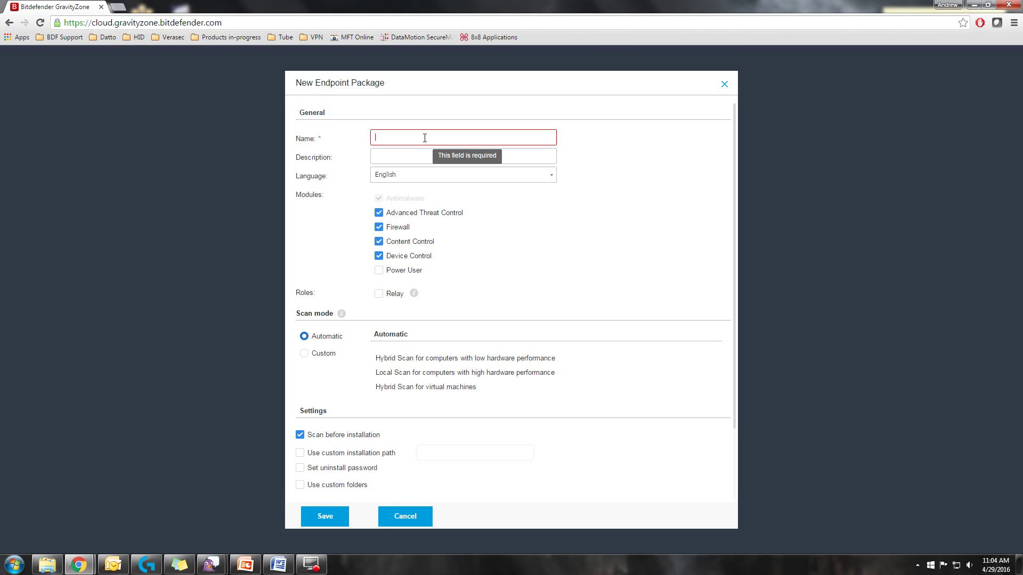
type("EDC rel")
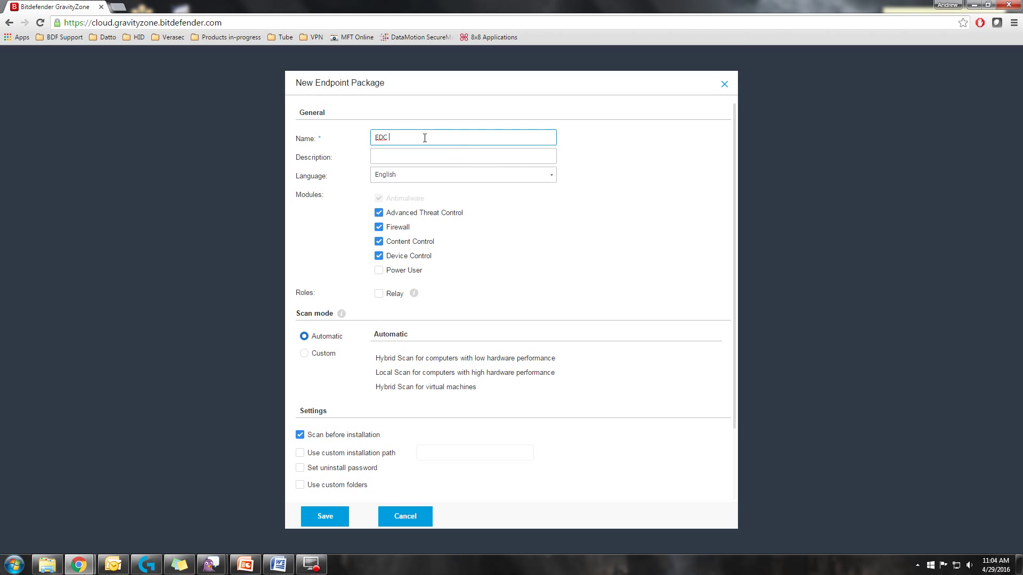
key("BackSpace")
key("BackSpace")
type("Relaw Role")
left_click(421, 152)
double_click(410, 138)
type("Role")
left_click(445, 152)
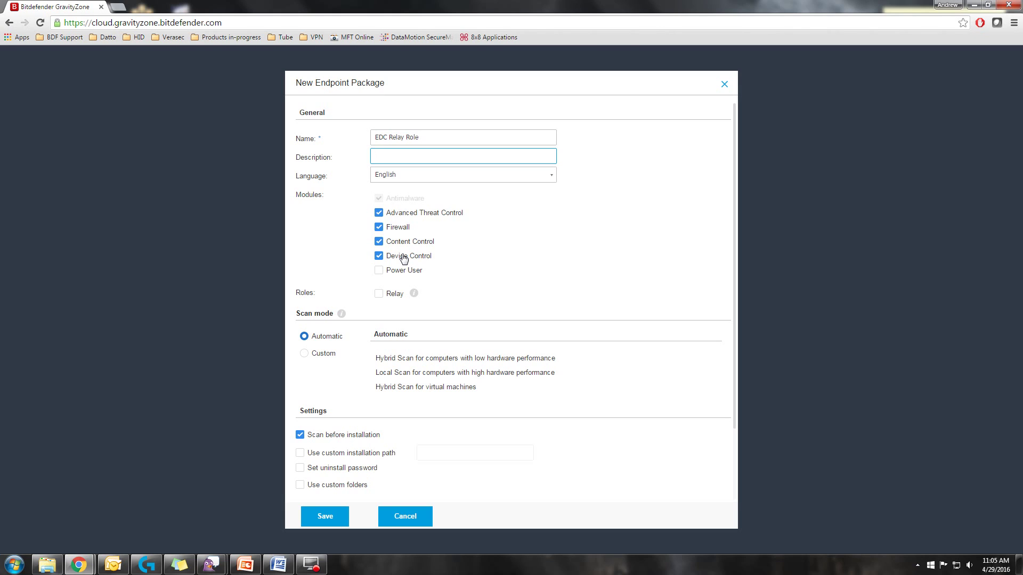
Step: Try enabling the Power User module, disable it again, and show the information about the Relay role
left_click(379, 273)
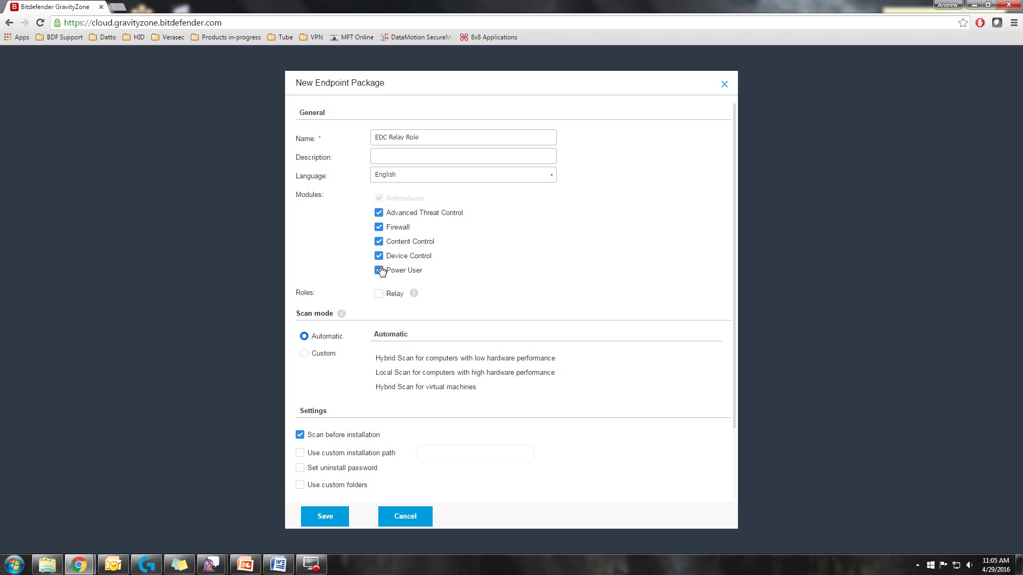
left_click(379, 270)
mouse_move(413, 296)
Step: Try the Custom scan mode, check the scan options for computers and the remaining settings, and close the package without saving
scroll(418, 295, "down", 3)
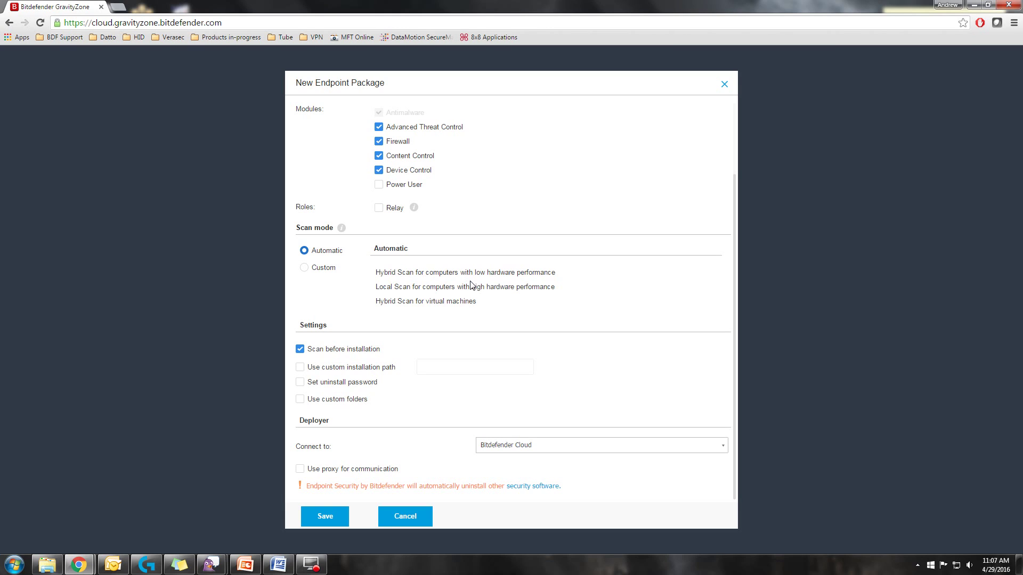
left_click(302, 267)
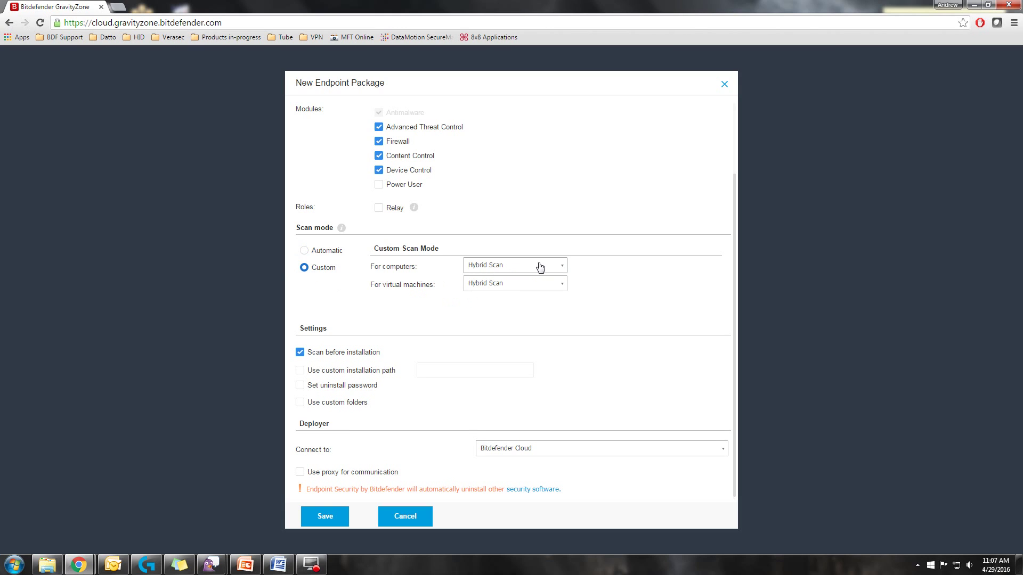
left_click(561, 268)
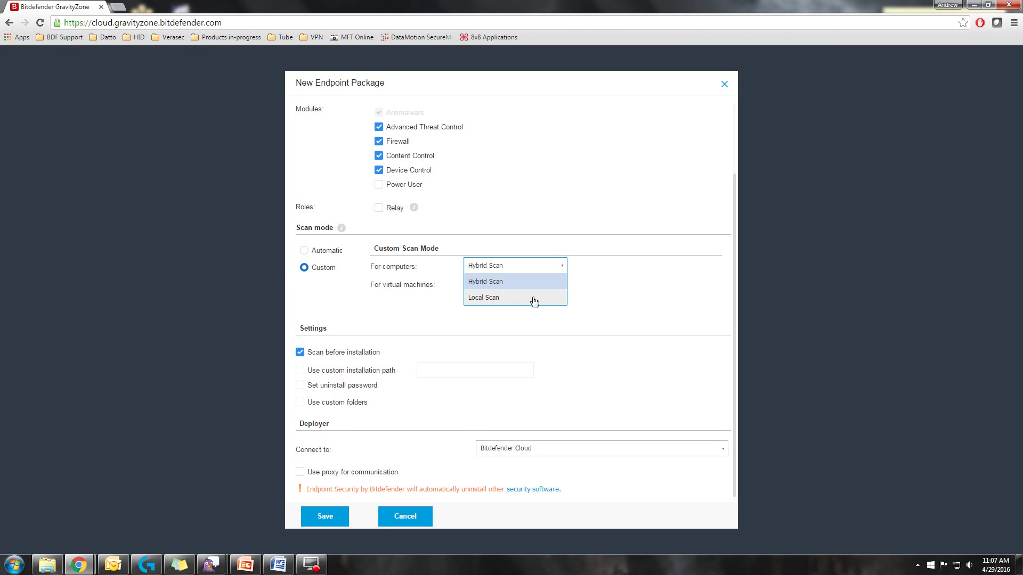
left_click(654, 274)
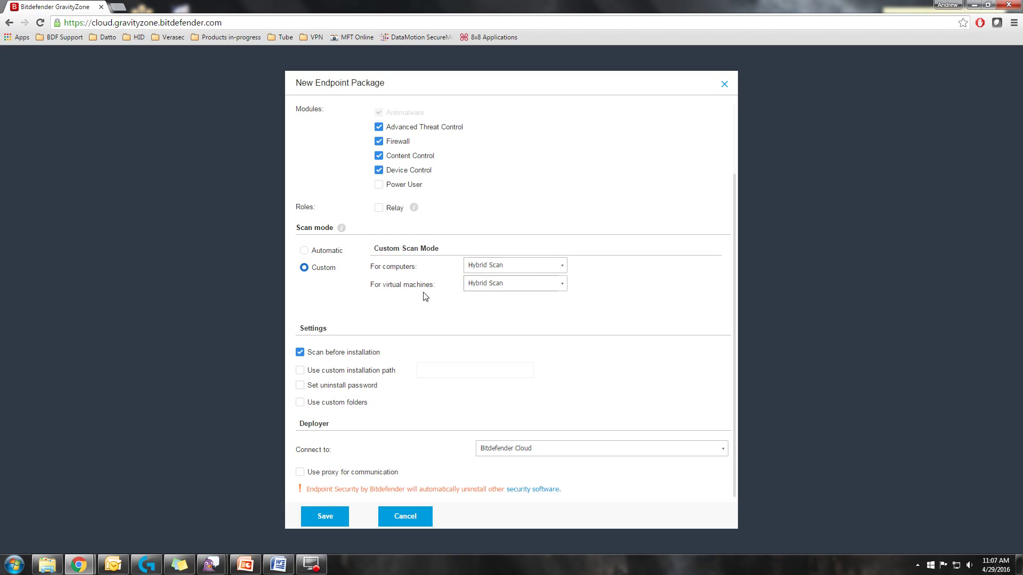
scroll(436, 311, "down", 1)
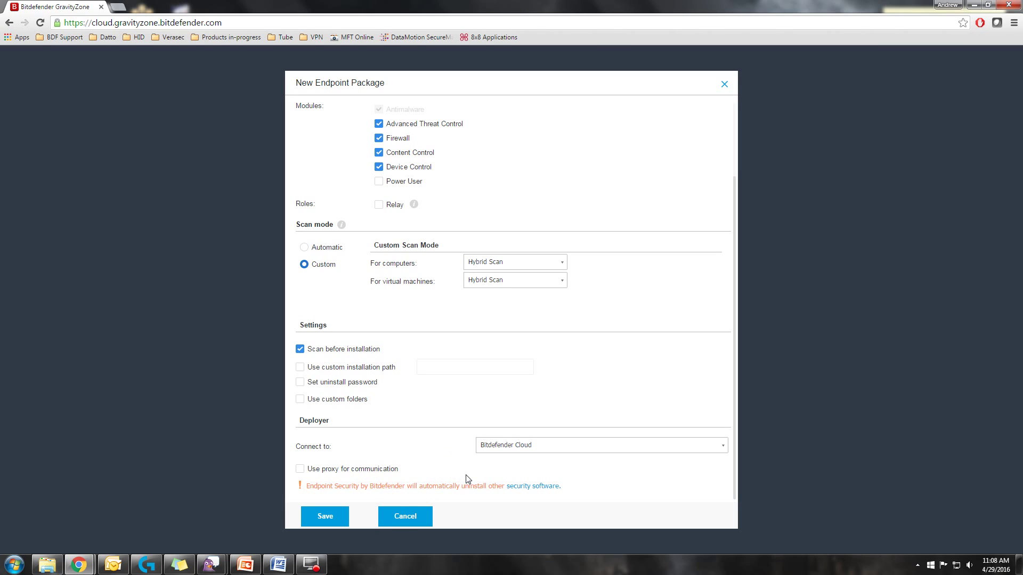
left_click(724, 85)
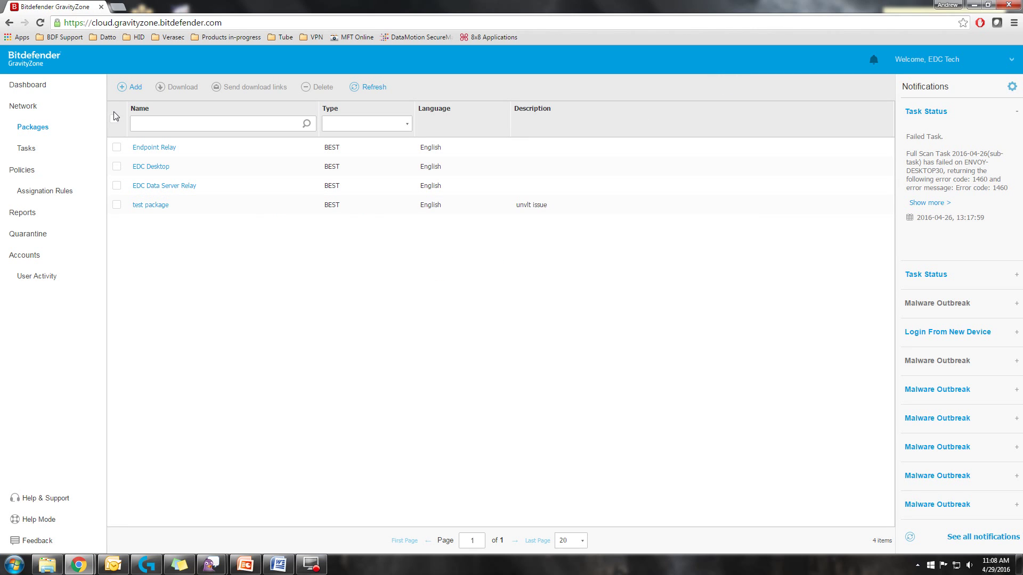
Step: Examine the download kits and installation links offered for the EDC Data Server Relay package, and close the links dialog
left_click(117, 186)
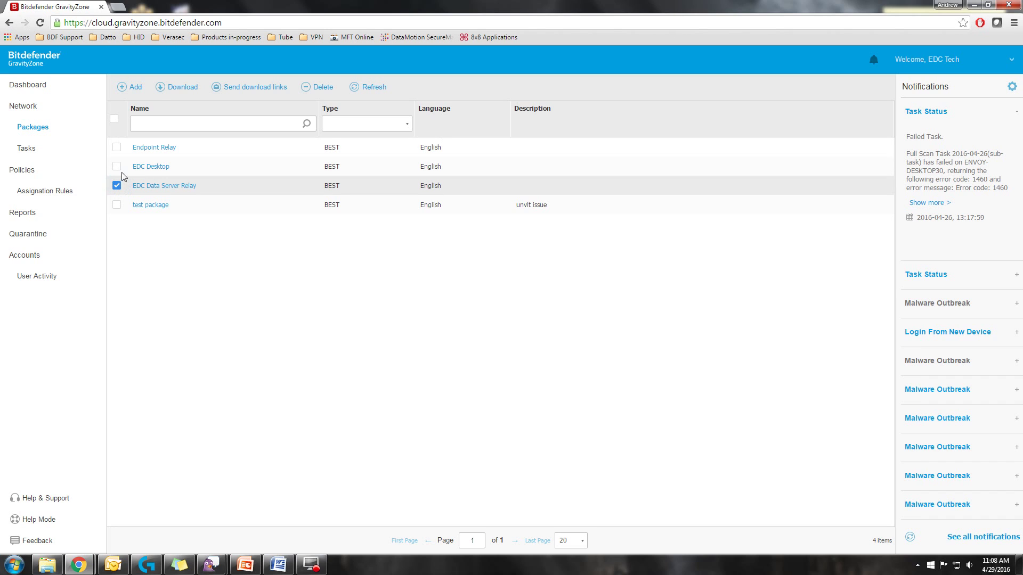
left_click(164, 91)
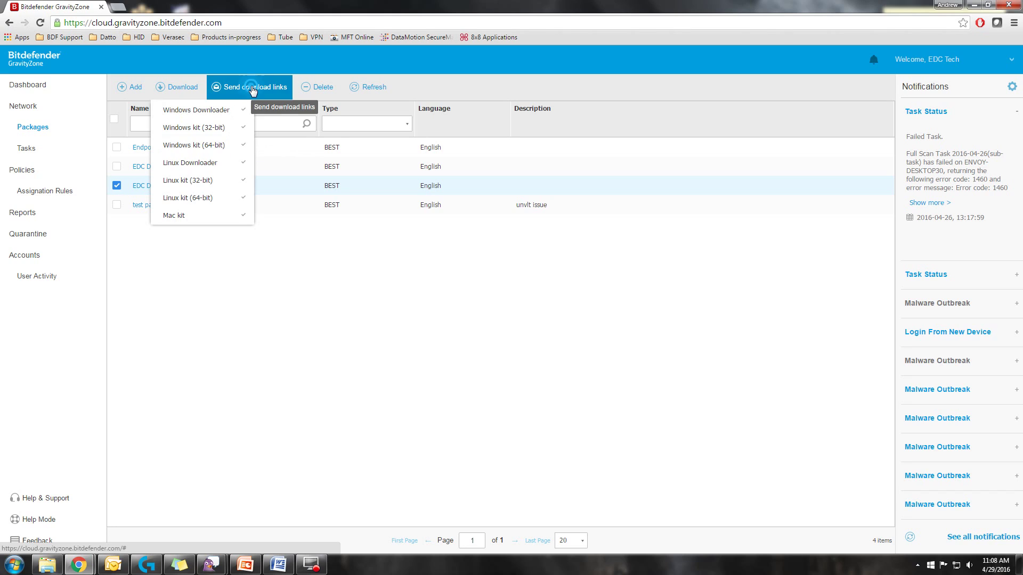
left_click(248, 88)
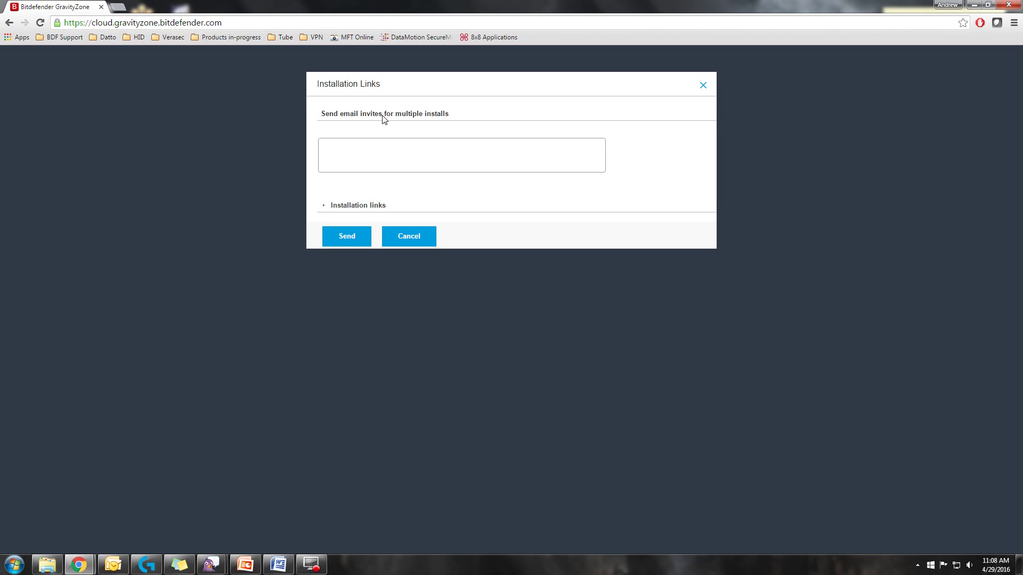
left_click(325, 207)
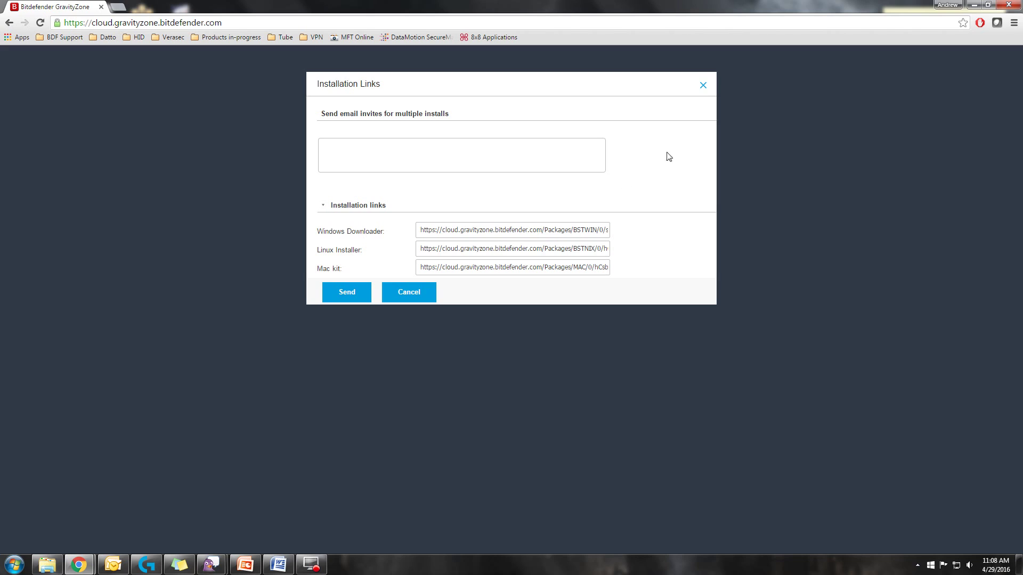
left_click(703, 86)
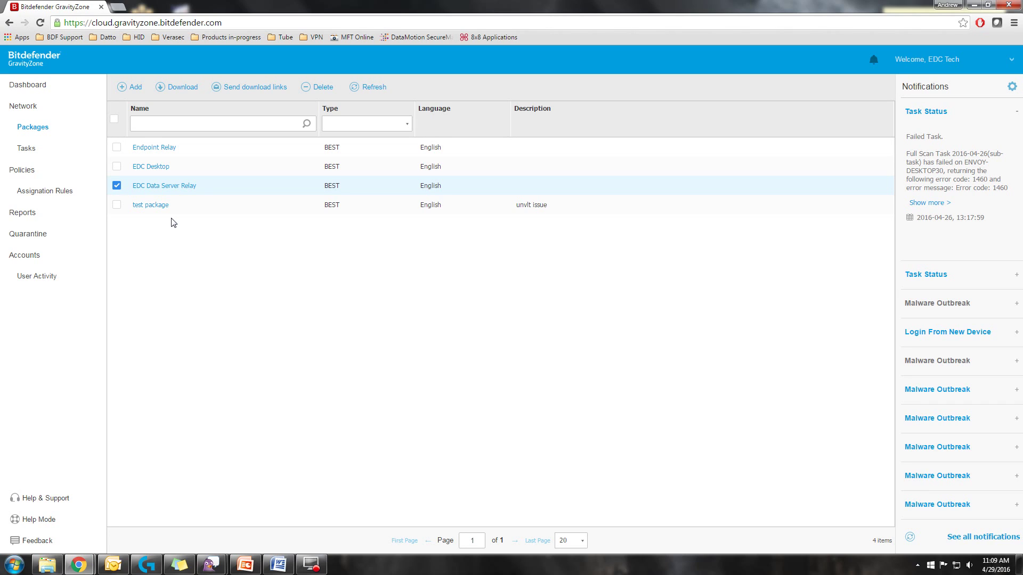
Step: Select ENVOY-DATA under Computers and Groups in the network inventory and view the tasks available for it
left_click(37, 108)
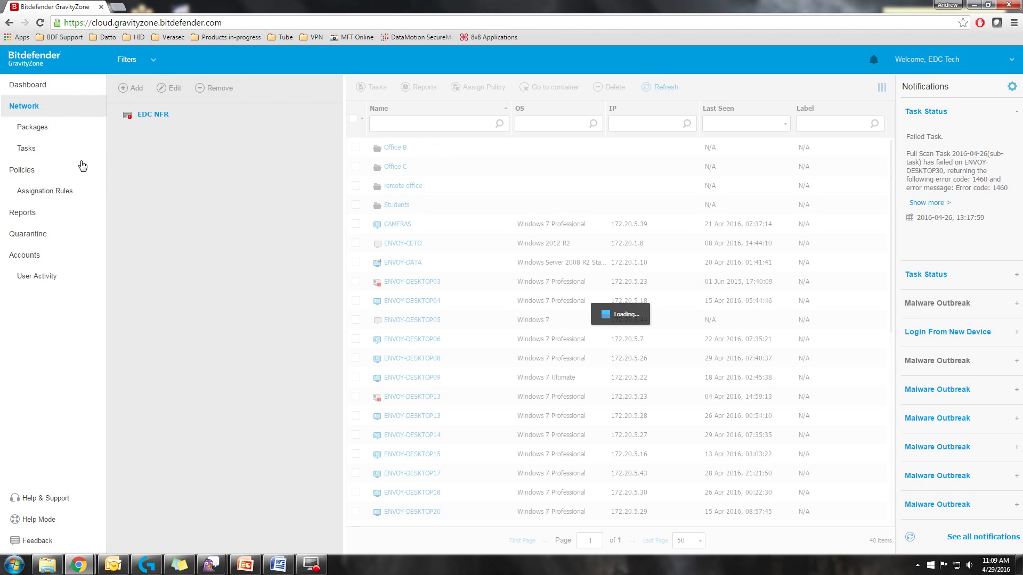
left_click(192, 141)
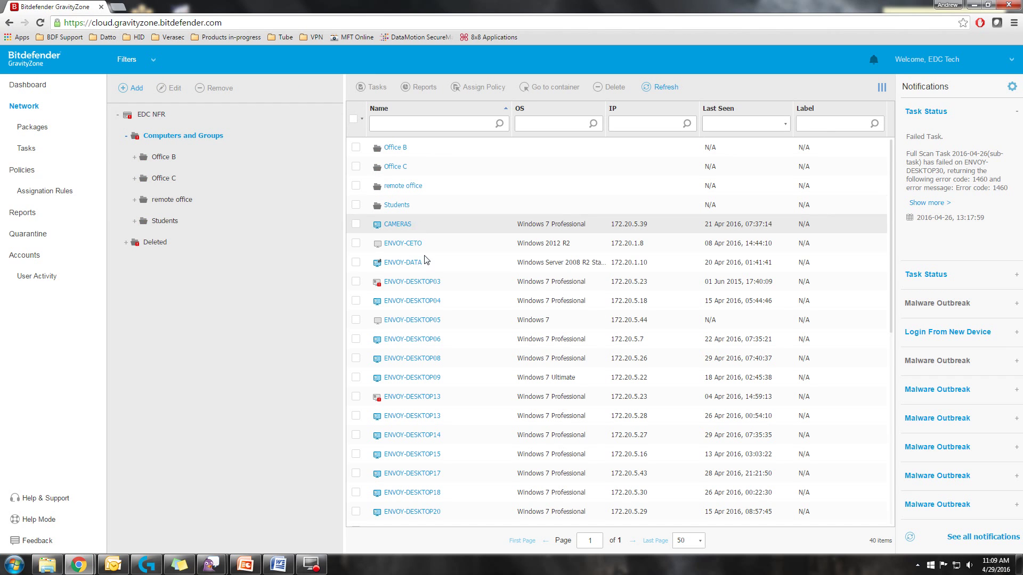
left_click(356, 262)
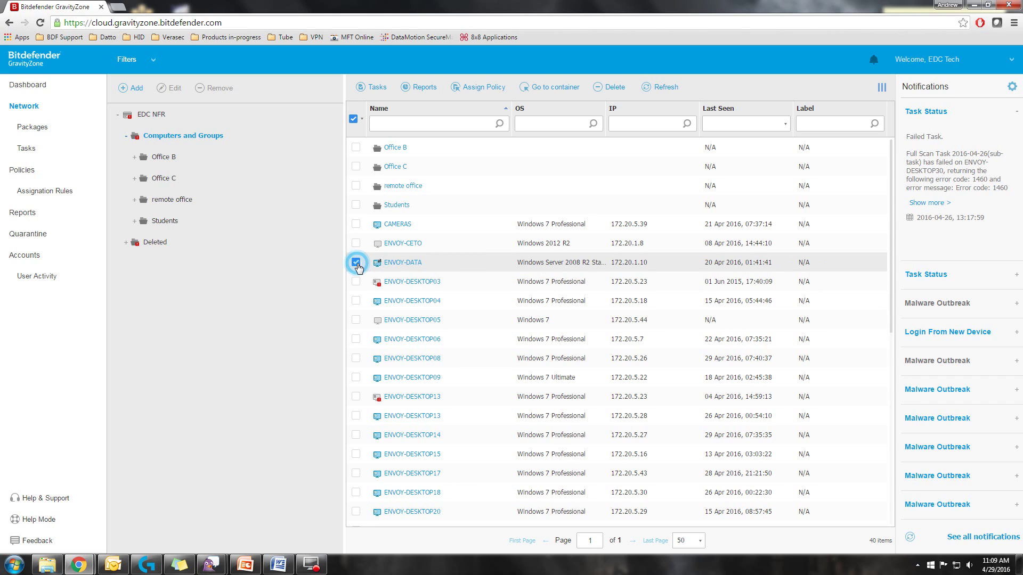
left_click(375, 88)
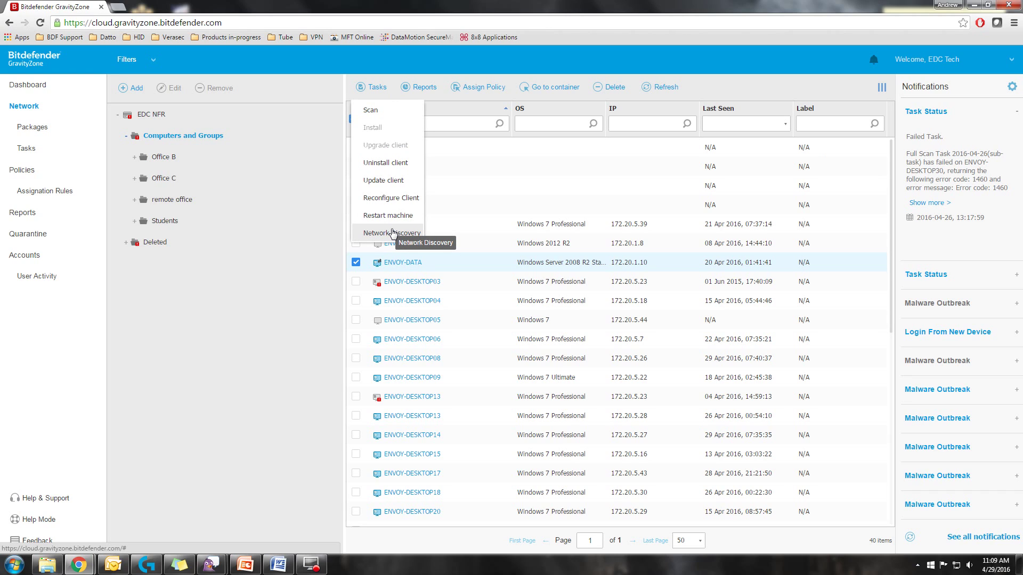
left_click(714, 89)
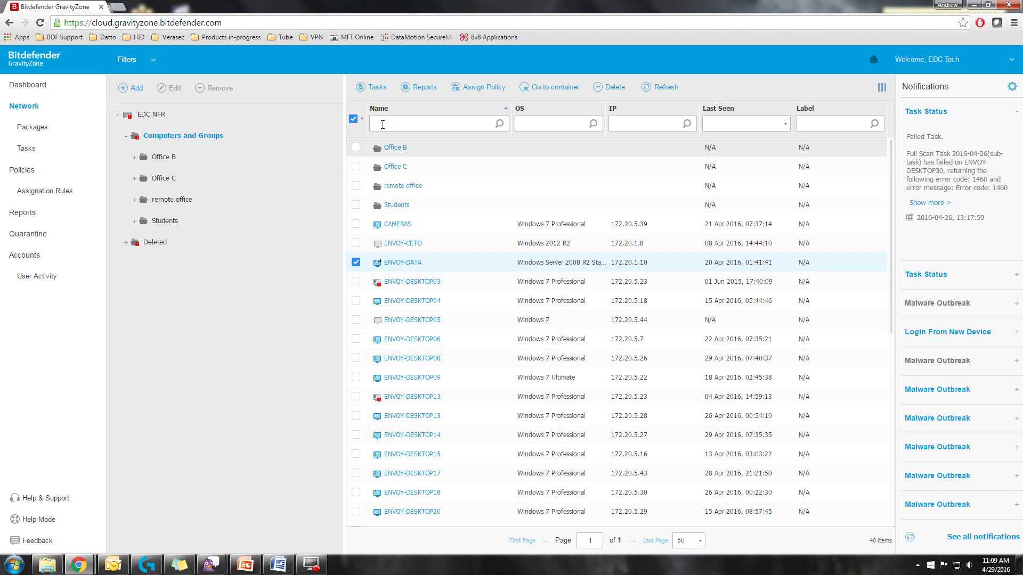
Step: Select the unmanaged computers ENVOY-CETO and ENVOY-DESKTOP05, deselect ENVOY-DATA, and start an Install task for them
scroll(391, 477, "down", 5)
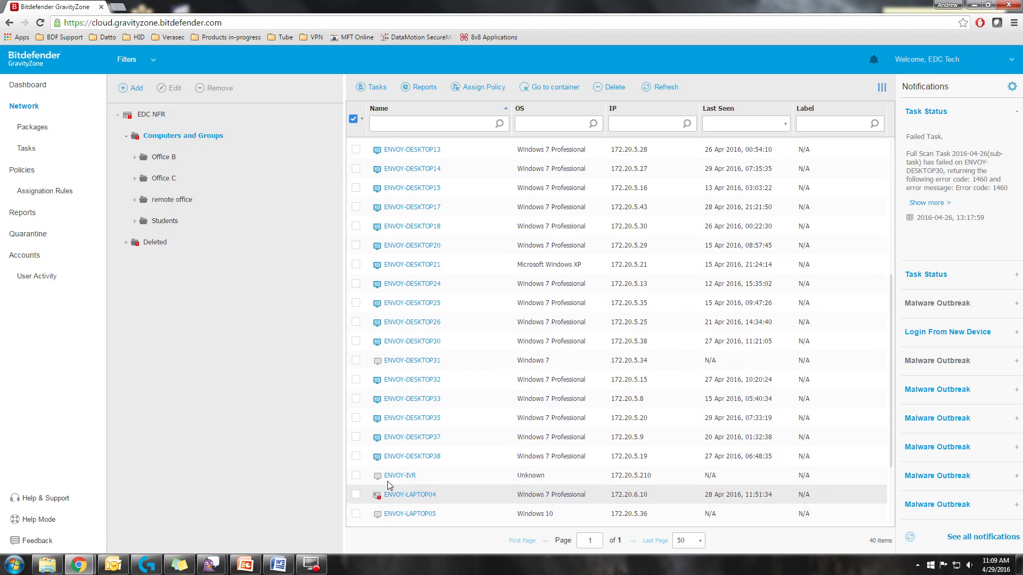
scroll(391, 482, "up", 5)
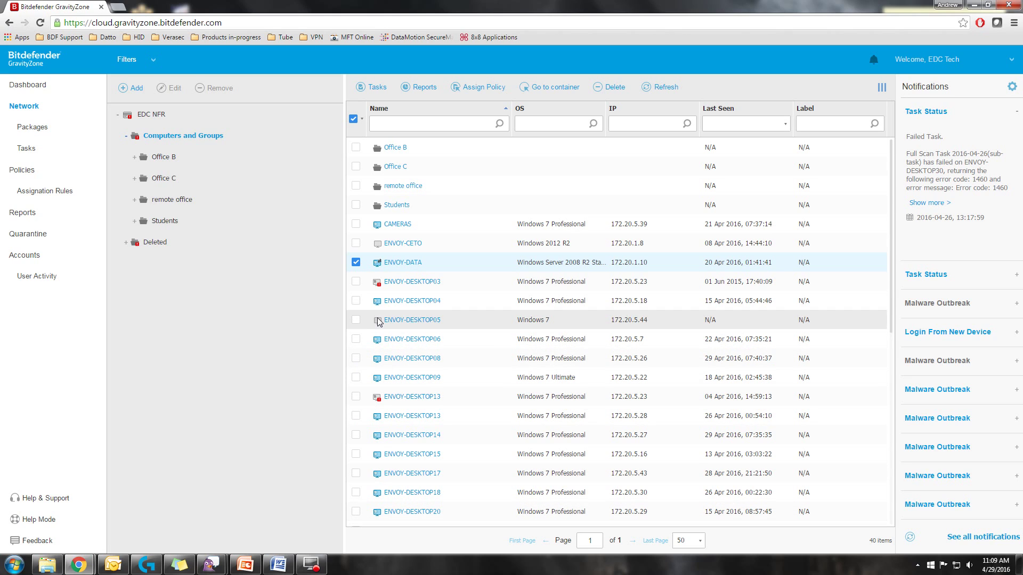
left_click(356, 320)
left_click(355, 241)
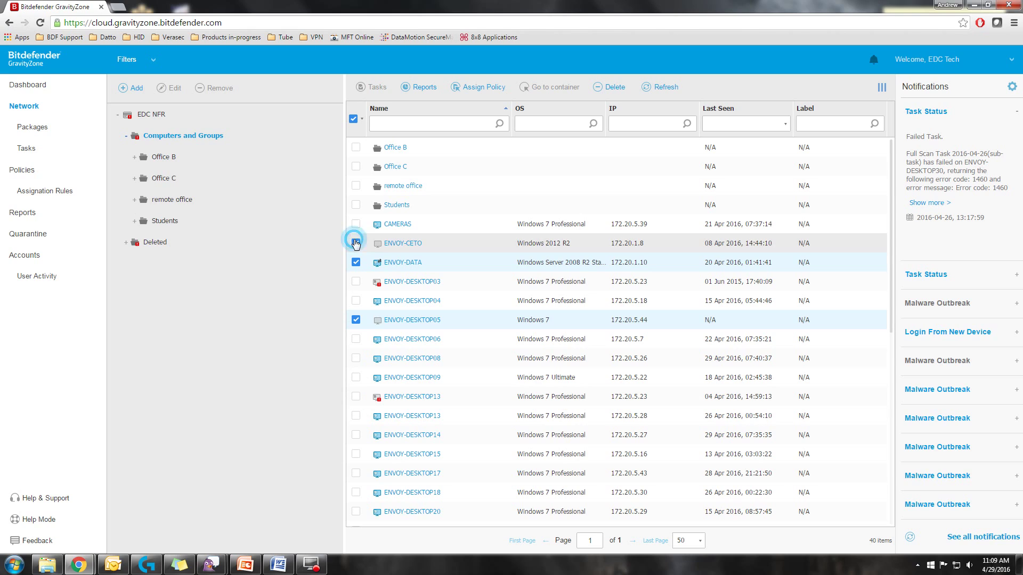
left_click(356, 263)
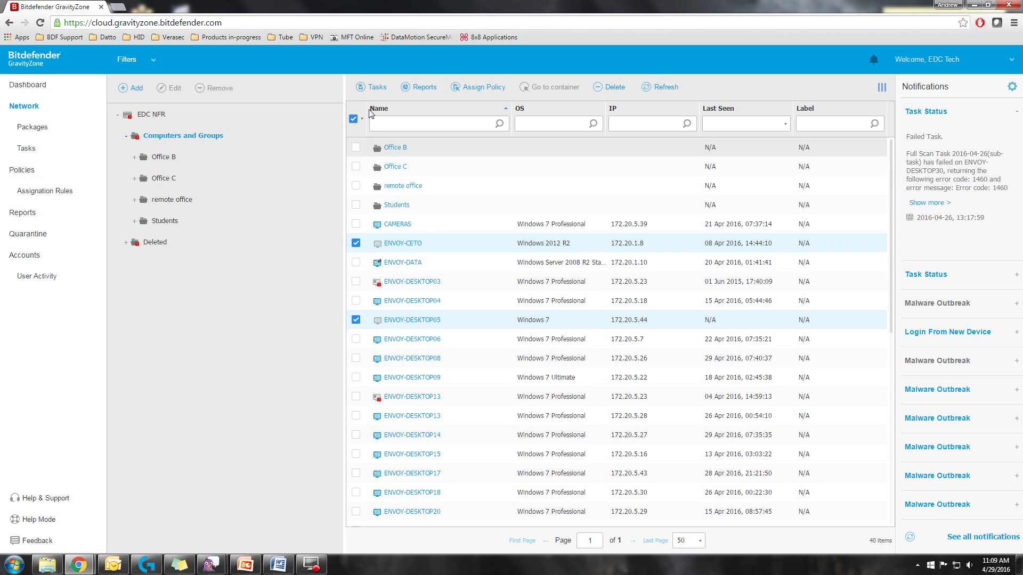
left_click(373, 87)
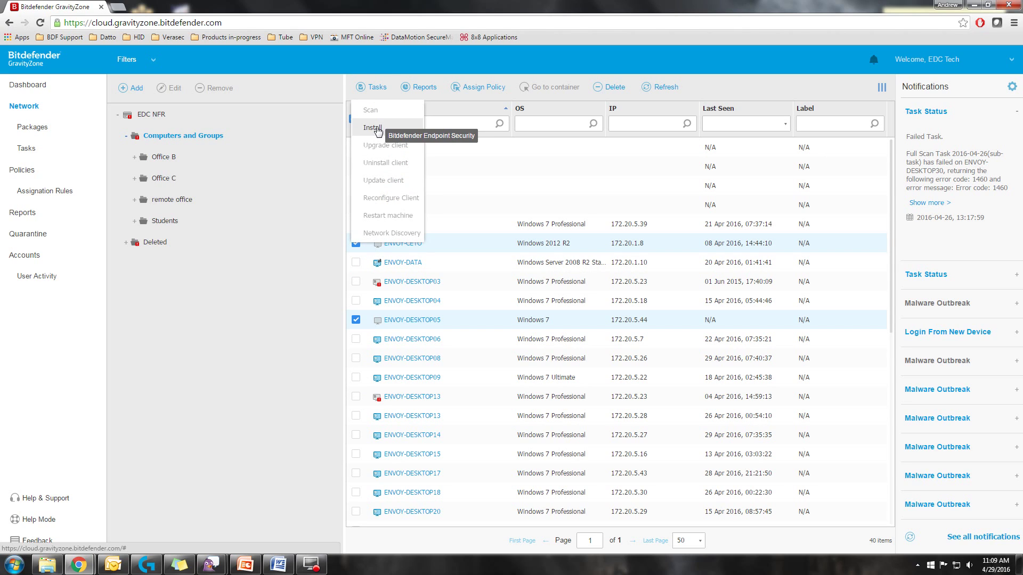
left_click(375, 128)
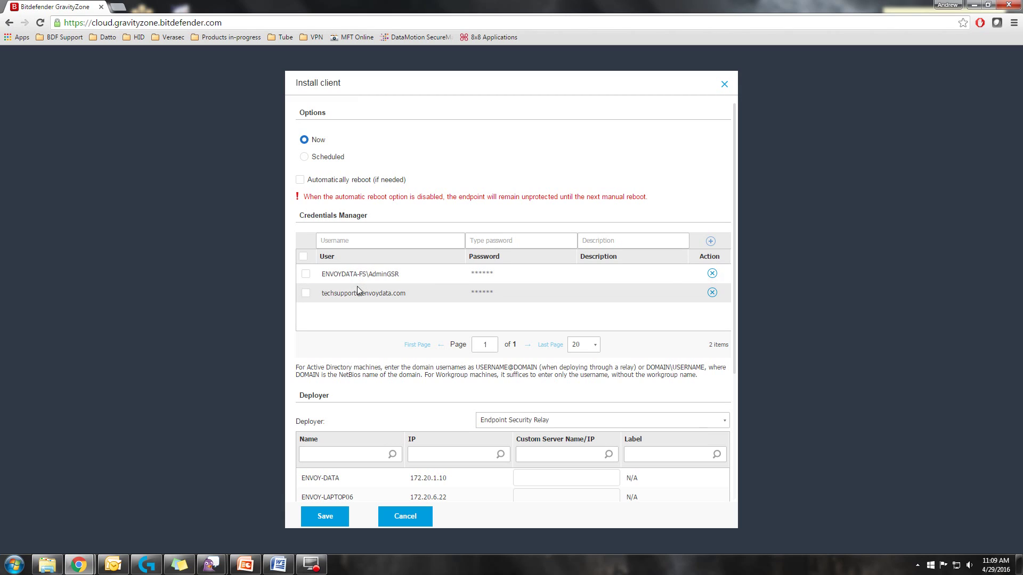
Step: Select the saved administrator credentials for the installation and use the ENVOY-DATA Endpoint Security Relay as the deployer
left_click(305, 274)
scroll(426, 308, "down", 3)
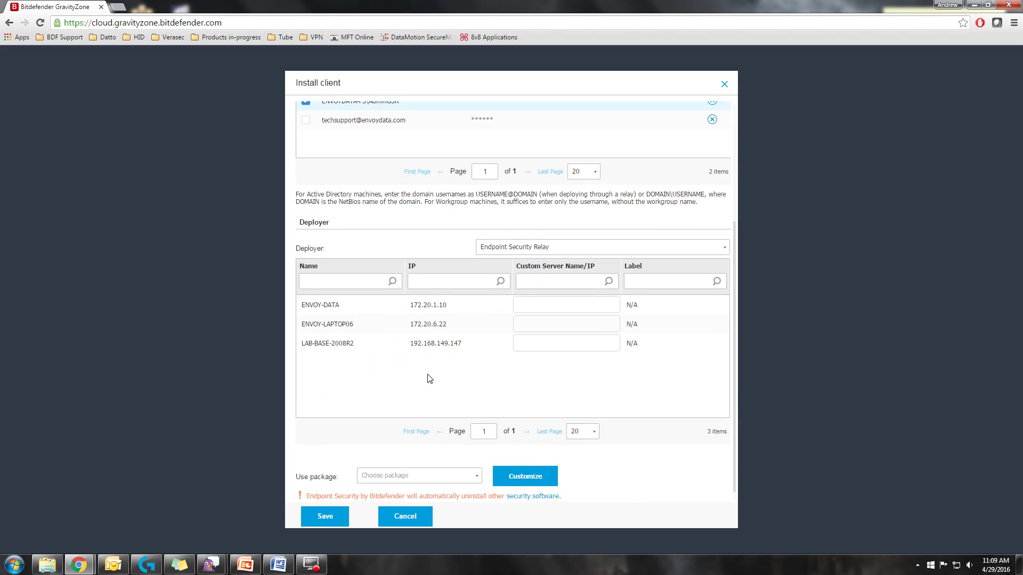
left_click(680, 237)
double_click(542, 242)
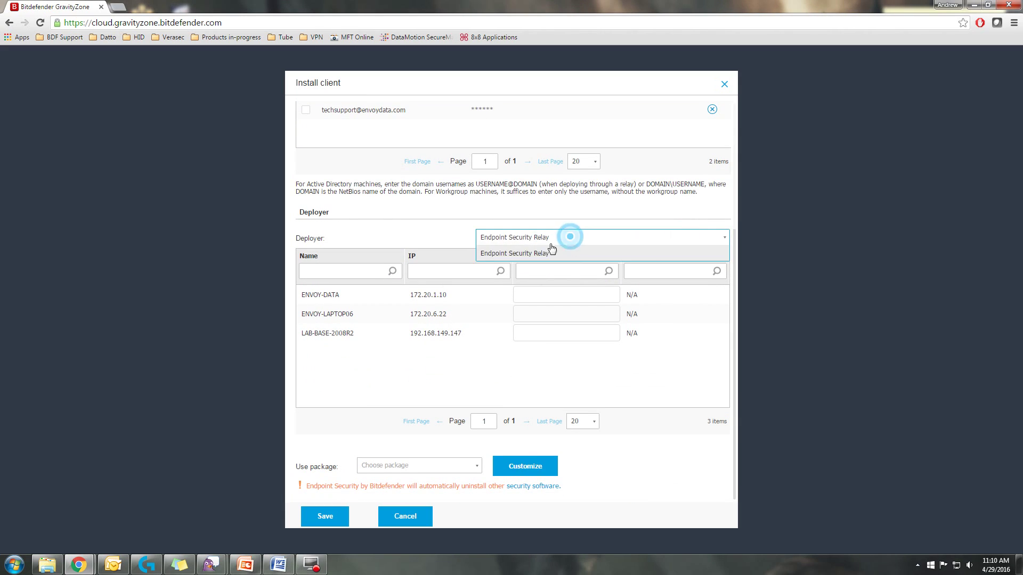
left_click(571, 239)
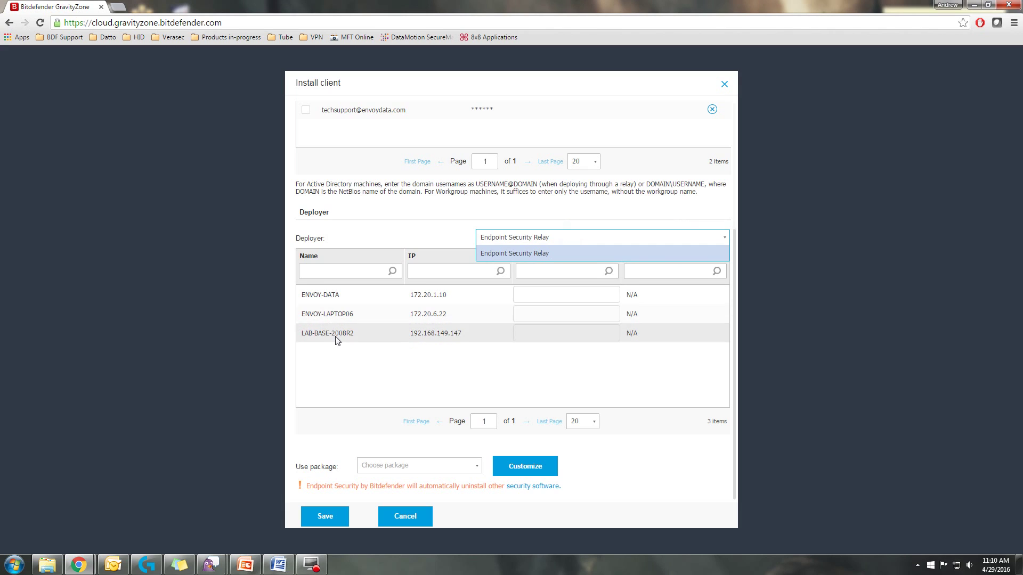
left_click(332, 297)
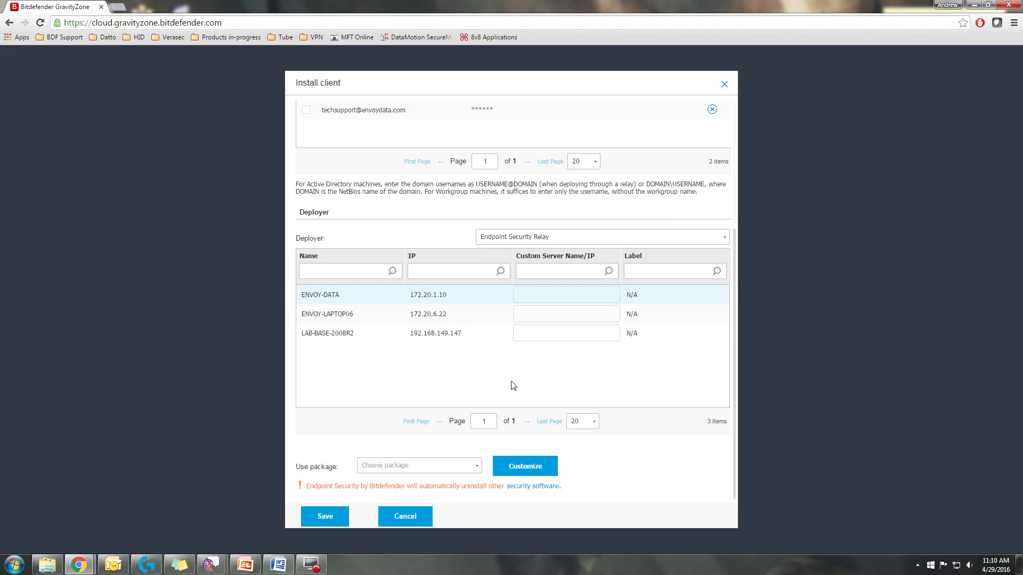
Step: Choose EDC Desktop as the package to install, check the other packages offered, and close the client installation dialog
left_click(475, 466)
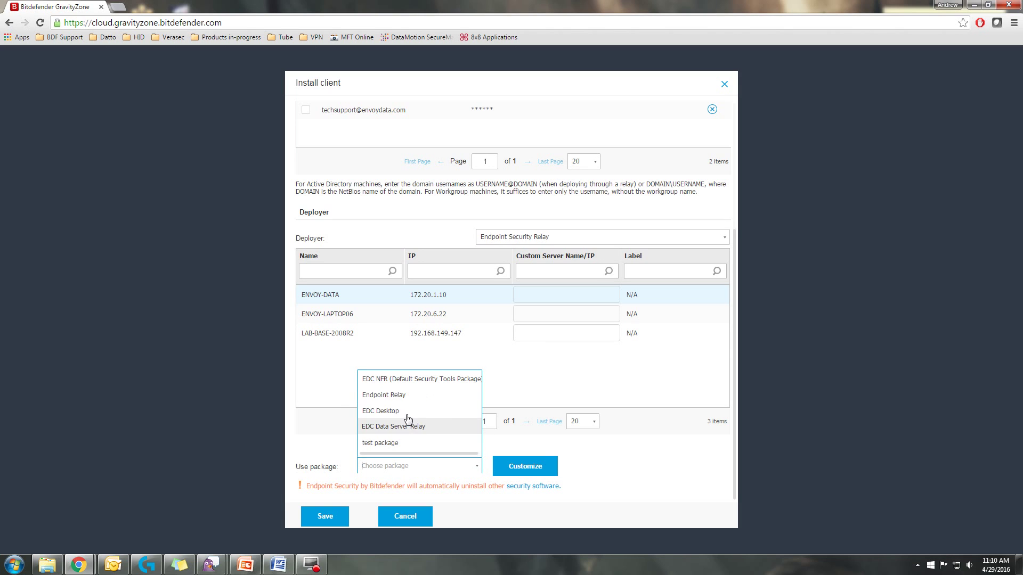
left_click(405, 413)
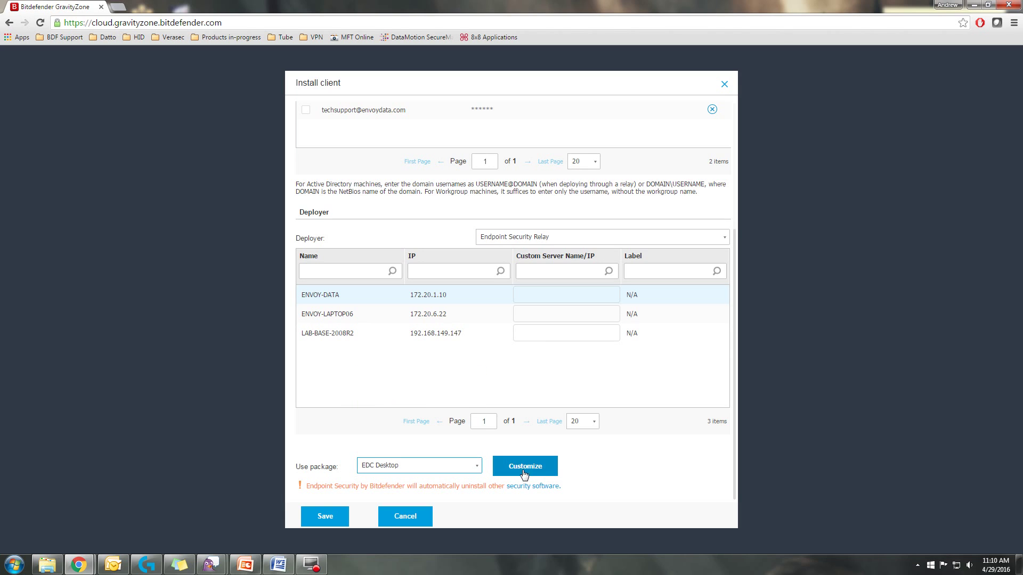
left_click(475, 467)
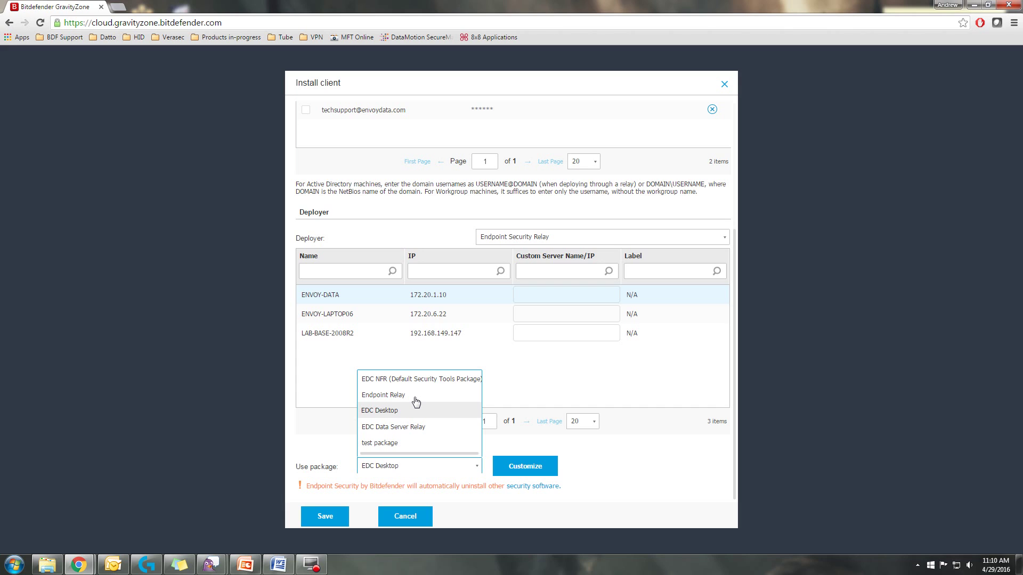
left_click(633, 459)
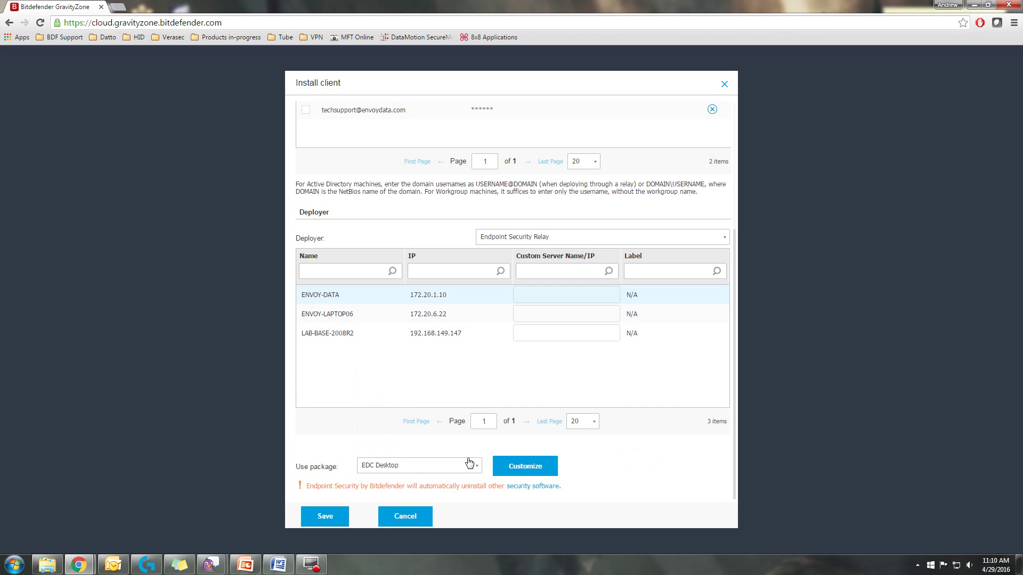
left_click(326, 518)
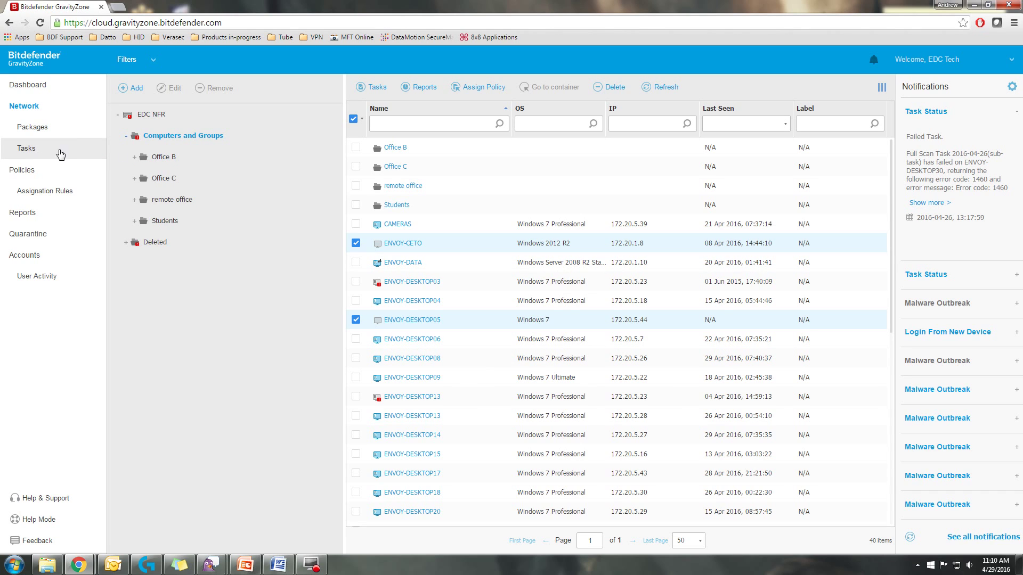
Step: Replace the selection with ENVOY-DESKTOP15, ENVOY-DESKTOP17, ENVOY-DESKTOP18 and ENVOY-DESKTOP20, and view the tasks available for them
scroll(377, 366, "down", 4)
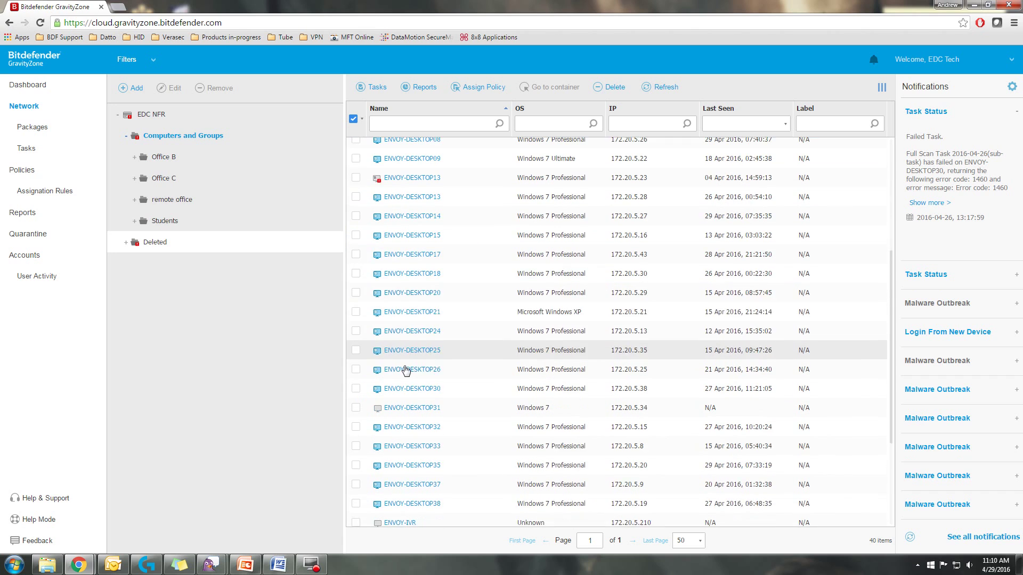
scroll(401, 286, "up", 1)
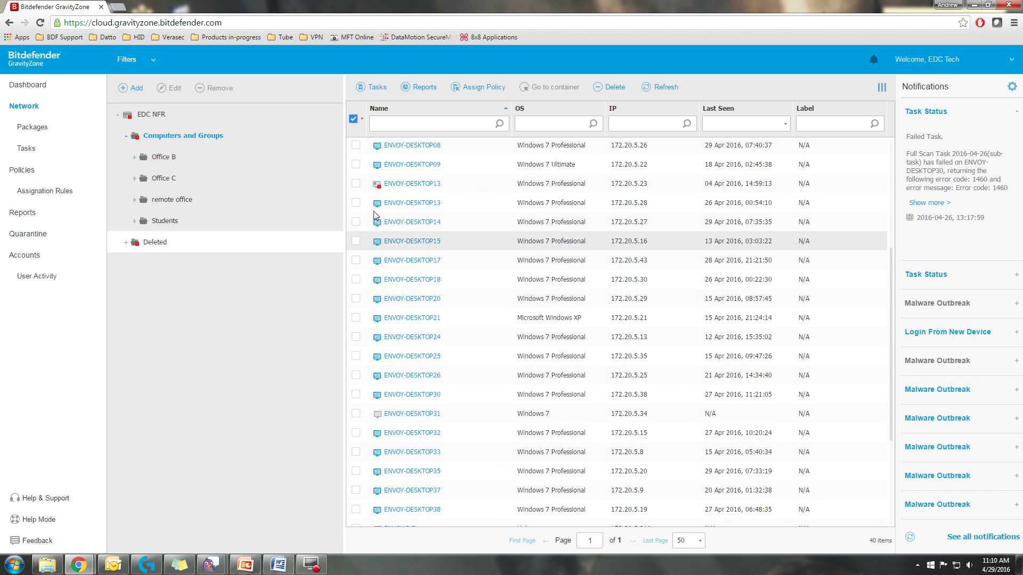
scroll(373, 210, "up", 4)
left_click(355, 244)
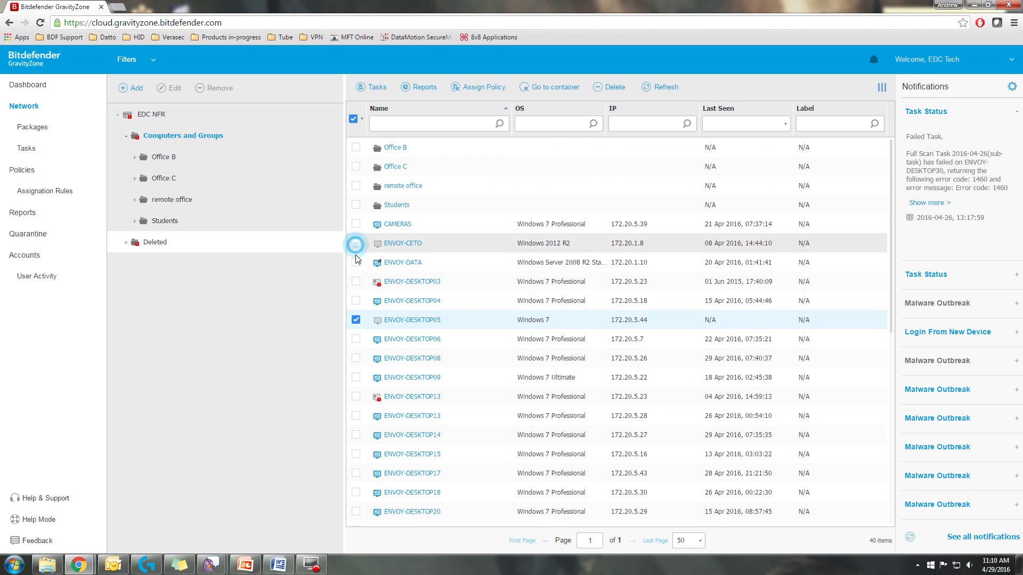
left_click(356, 320)
scroll(358, 314, "down", 3)
left_click(356, 294)
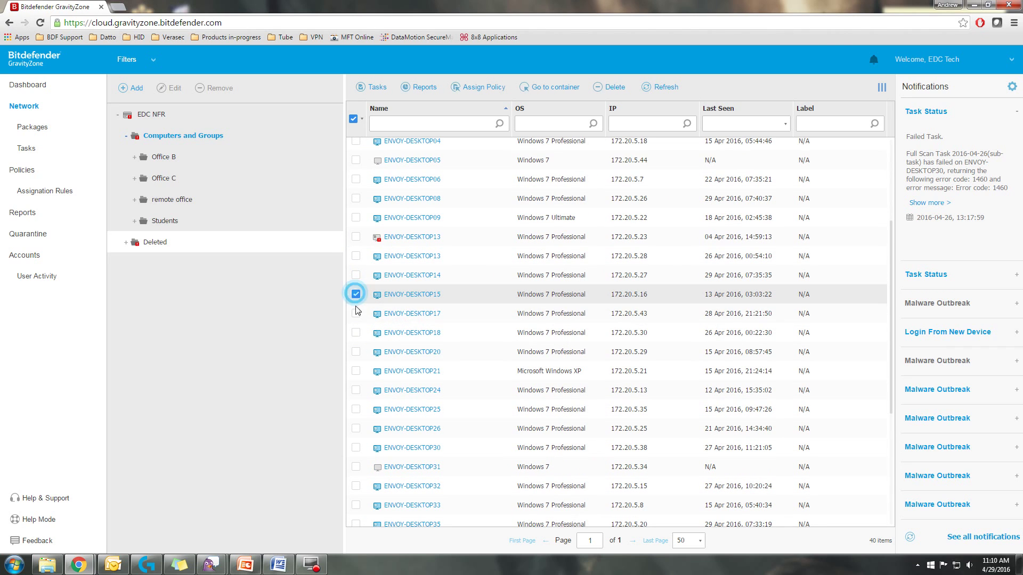
left_click(356, 314)
left_click(356, 333)
left_click(356, 352)
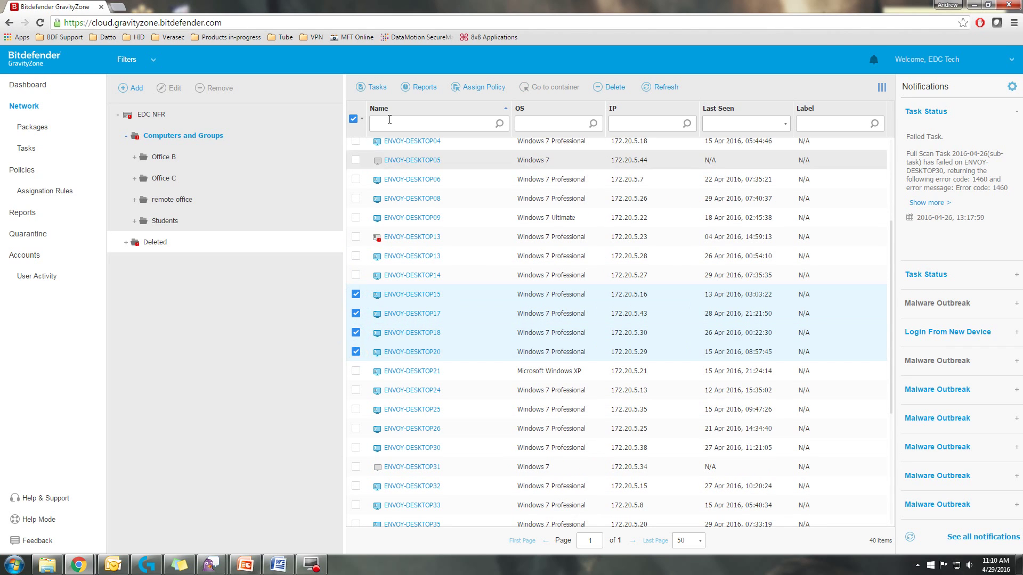
left_click(373, 87)
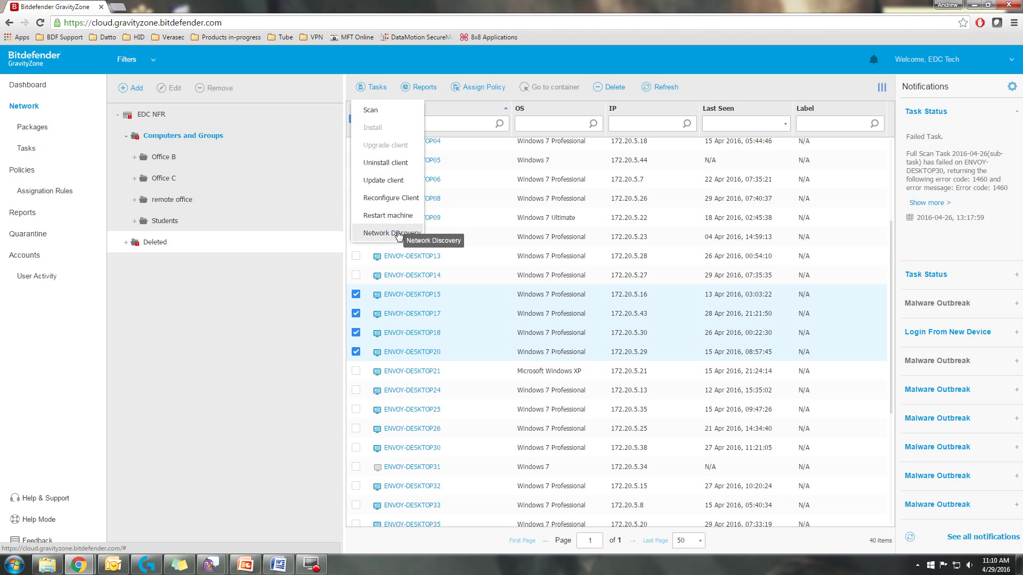
Step: Examine the report types available for the selected computers and close the report without generating it
left_click(429, 94)
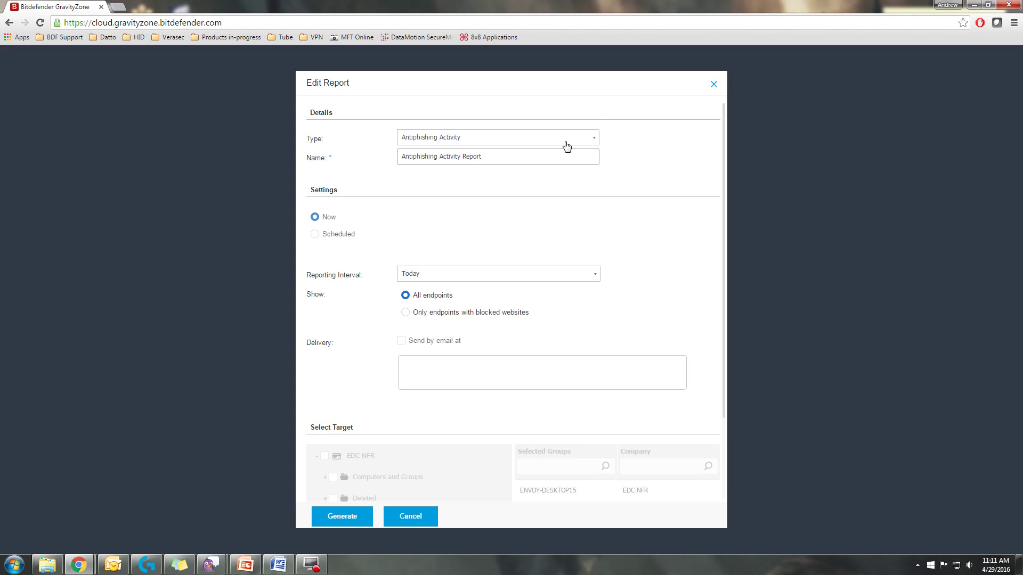
left_click(586, 136)
scroll(520, 229, "down", 3)
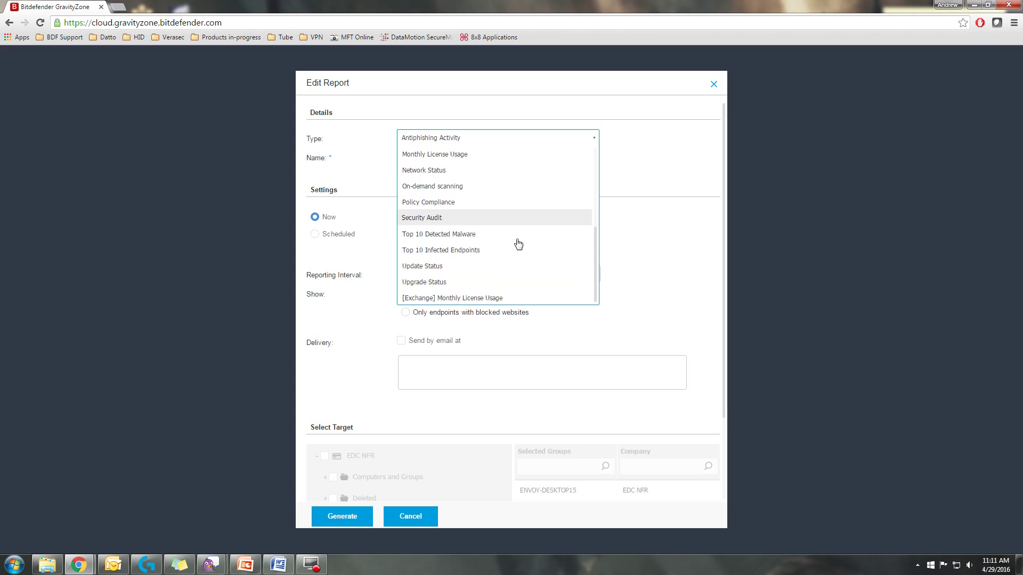
scroll(499, 275, "up", 2)
scroll(501, 269, "up", 2)
left_click(713, 84)
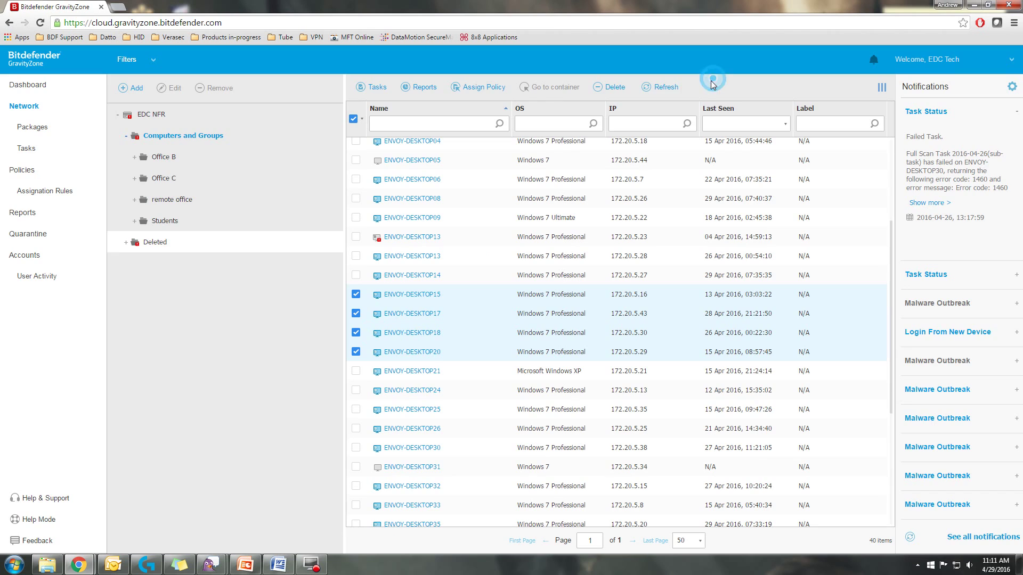
Step: Try the EDC Desktop template in the policy assignment for the selected computers, and close the assignment without finishing
left_click(489, 93)
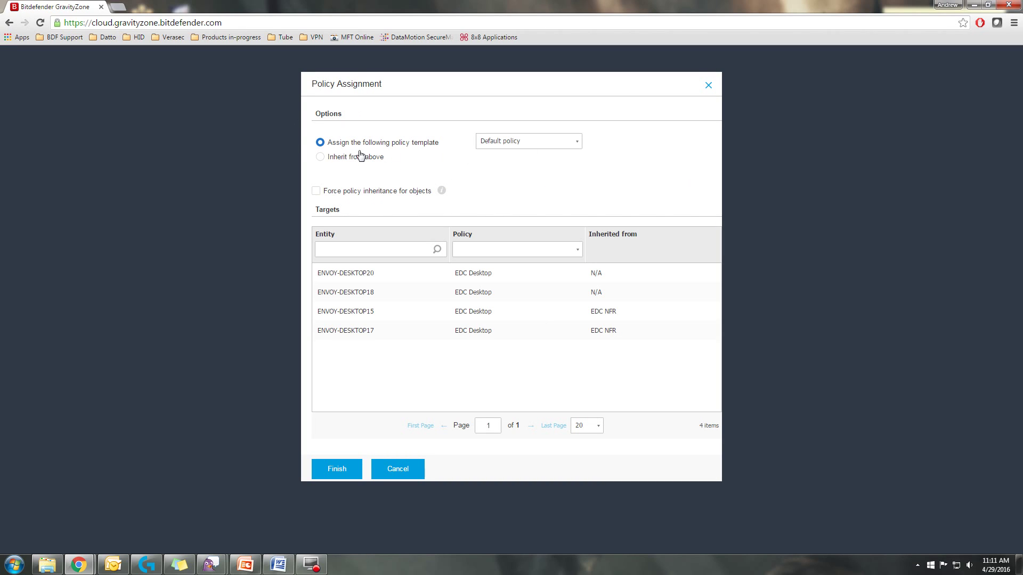
left_click(576, 142)
left_click(515, 176)
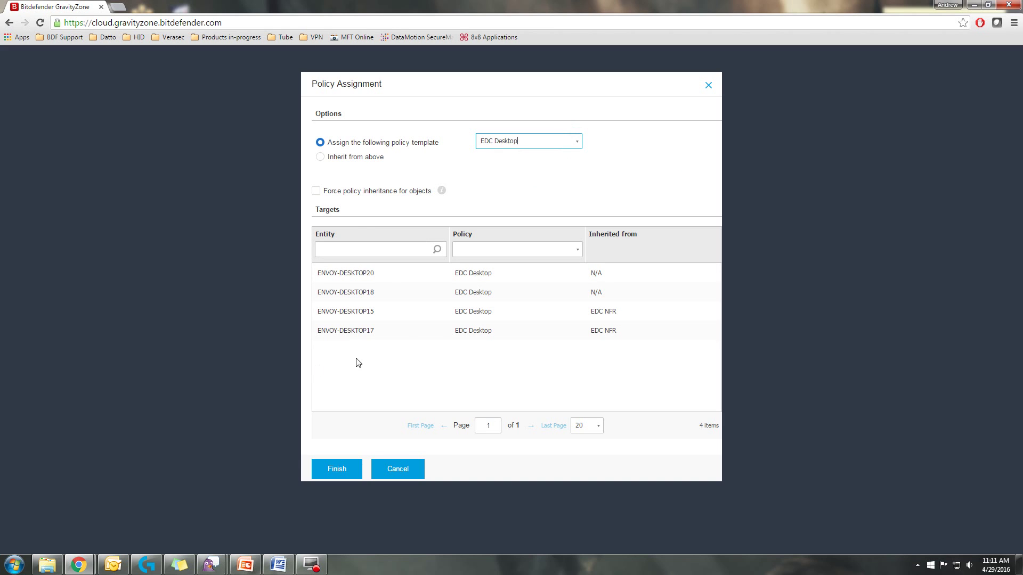
left_click(708, 86)
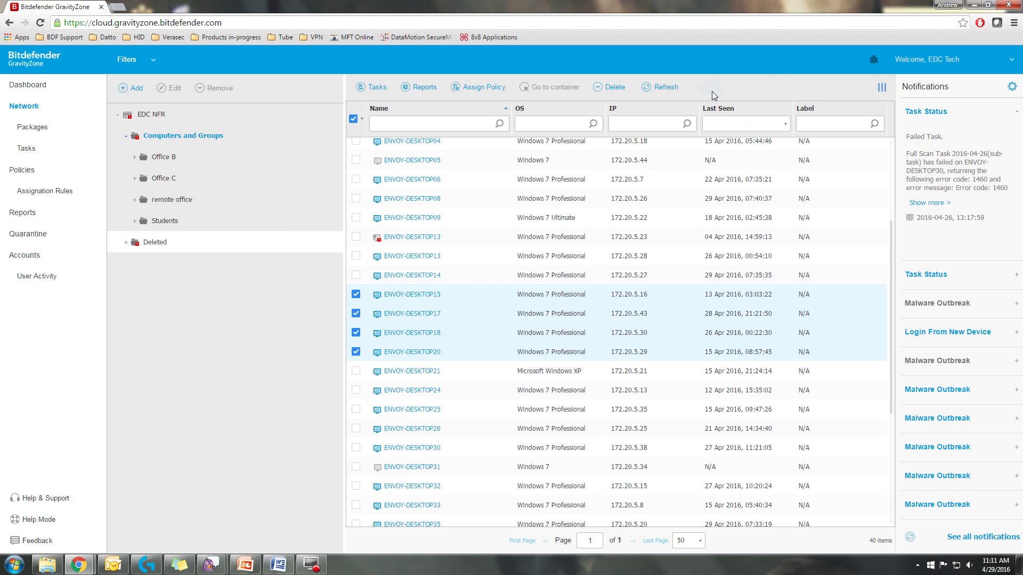
Step: Review the list of network tasks and their statuses, and the list of existing policies
left_click(32, 151)
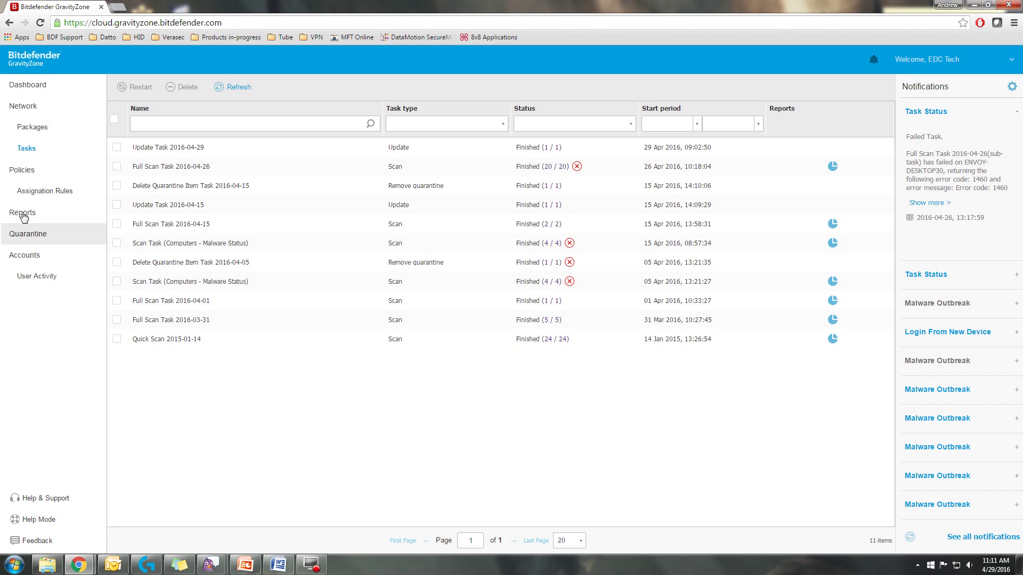
left_click(32, 179)
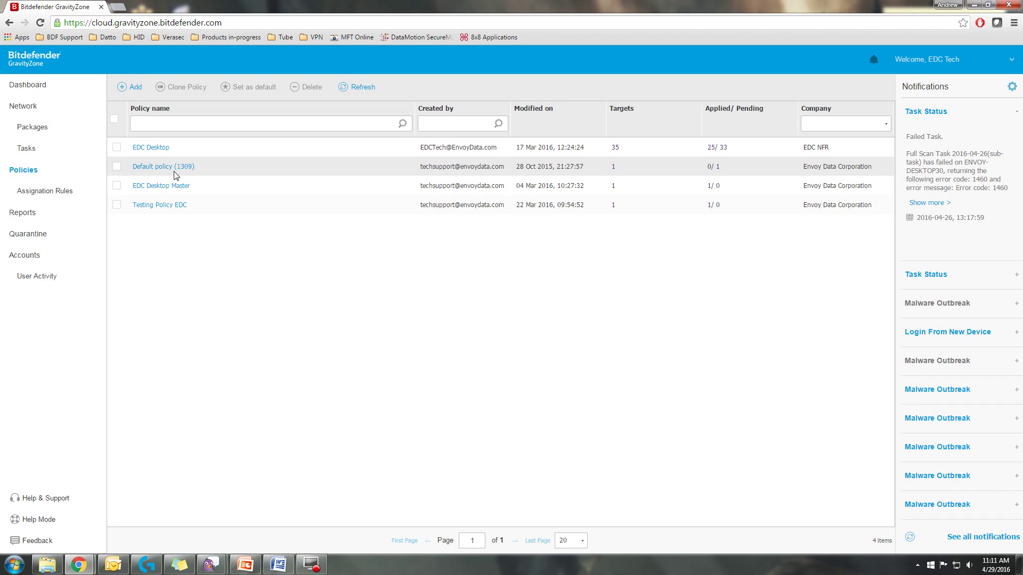
Step: Add a new policy and name it Desktop Policy EDC
left_click(128, 92)
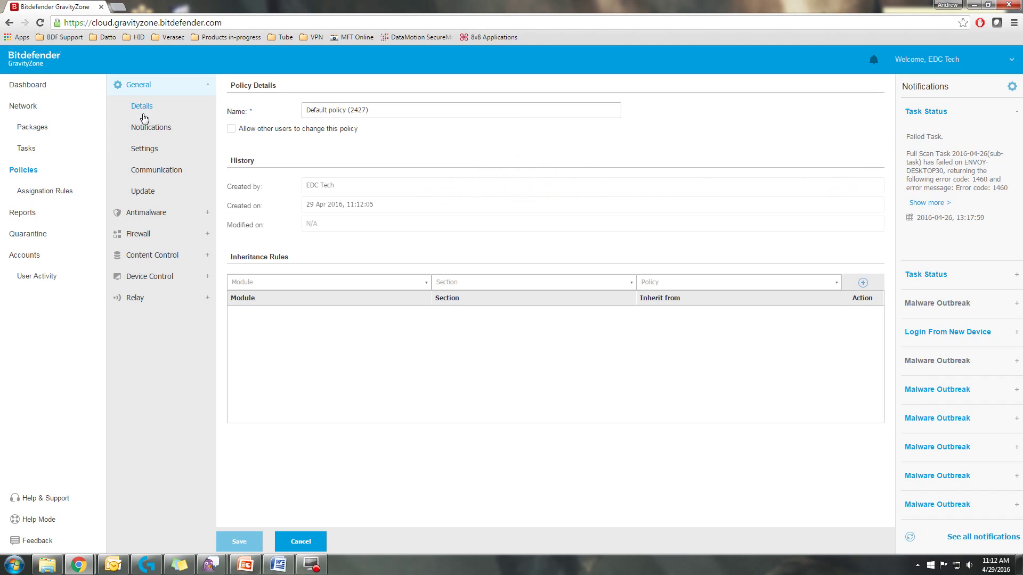
left_click(388, 111)
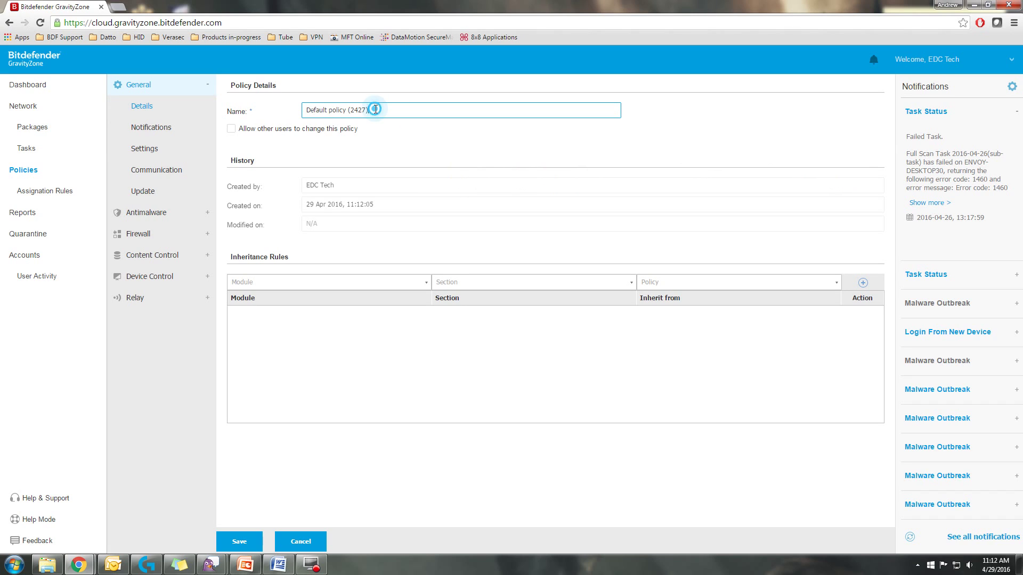
triple_click(372, 110)
left_click(371, 111)
key("BackSpace")
key("BackSpace")
key("BackSpace")
key("BackSpace")
key("BackSpace")
key("BackSpace")
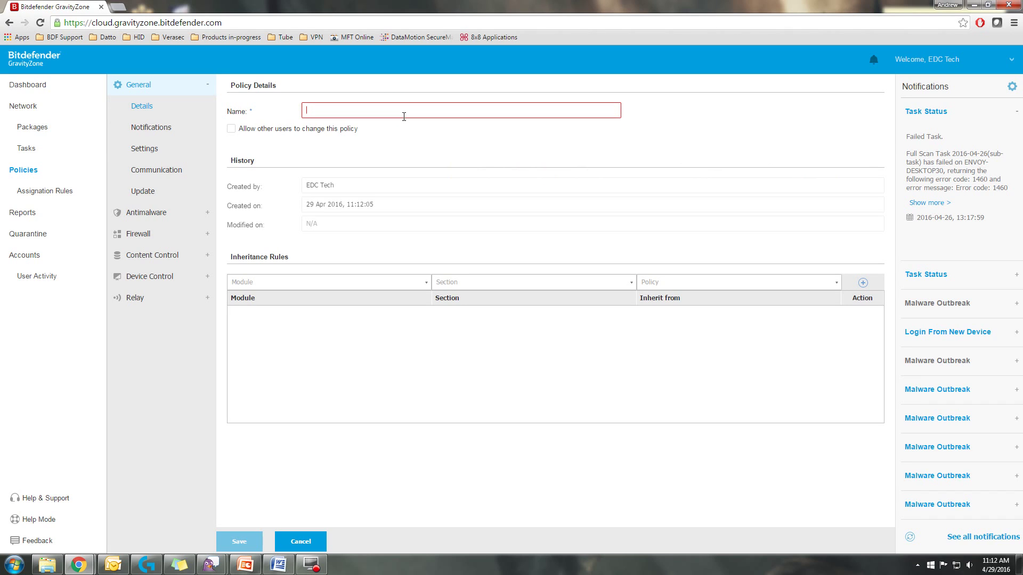
type("Desktop Policy EDC")
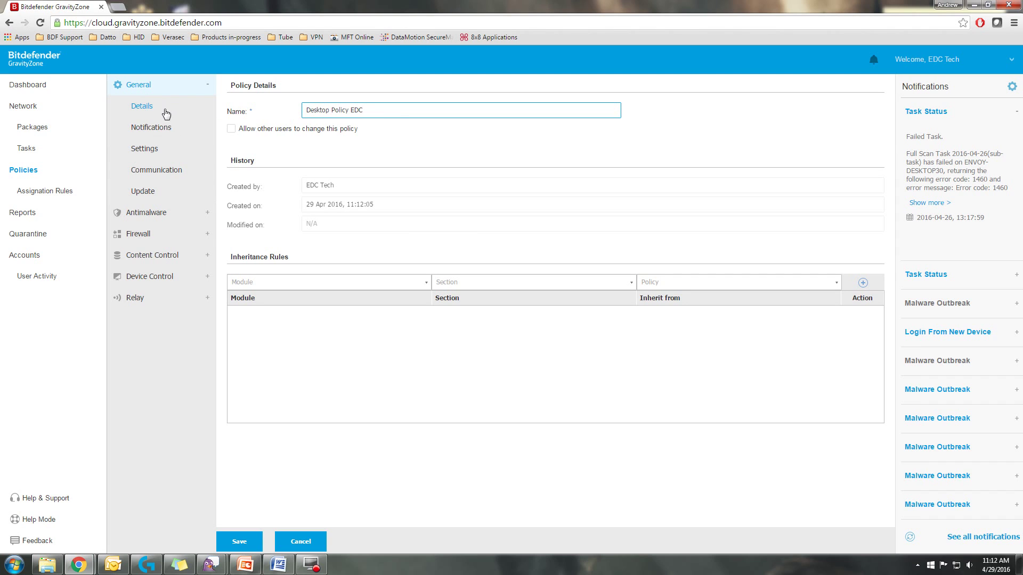
Step: View the new policy's notification settings and Silent Mode information, and show the hidden icons in the Windows notification area
left_click(158, 134)
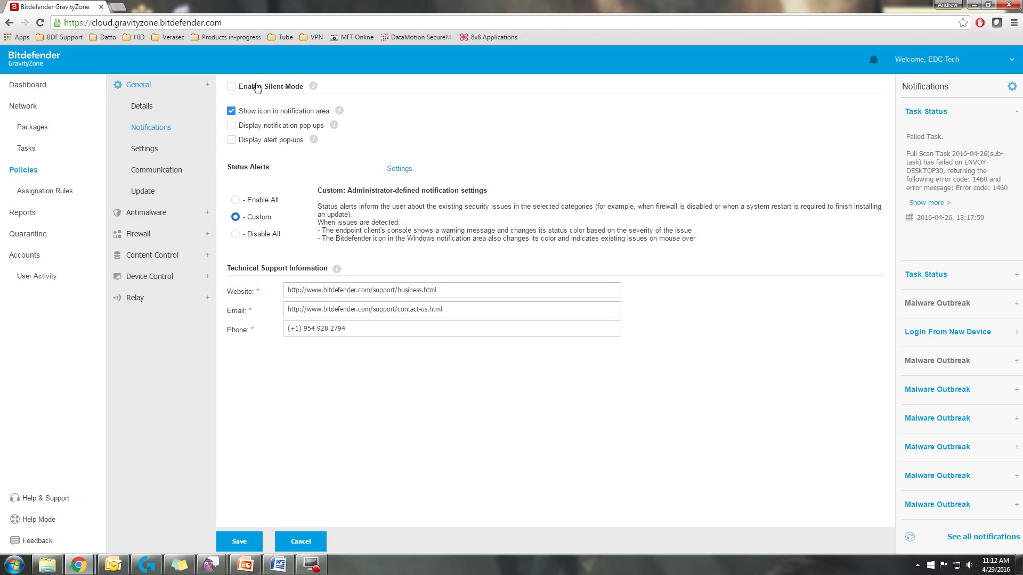
mouse_move(313, 86)
left_click(917, 565)
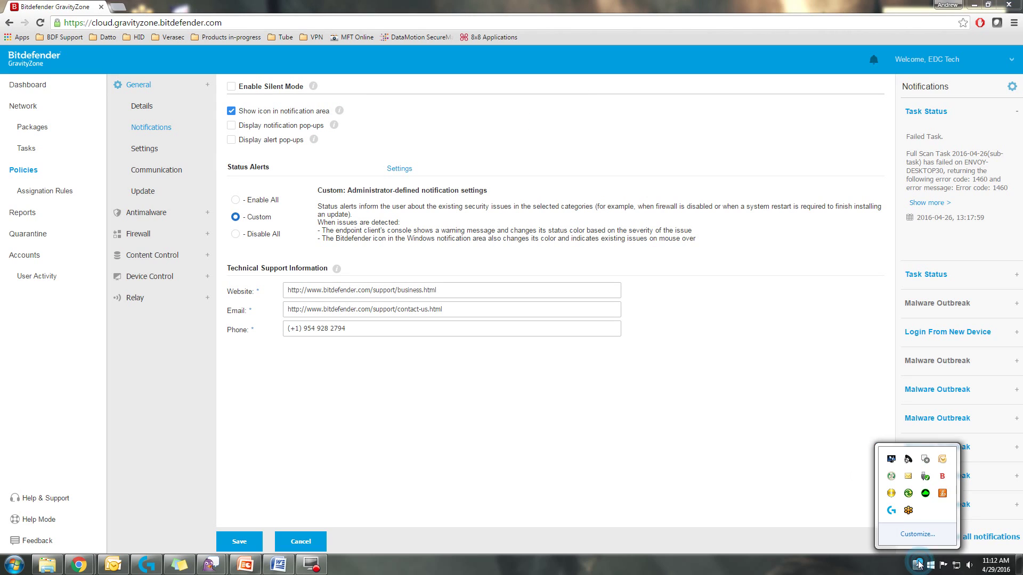
Step: Examine the new policy's general password and proxy settings, endpoint communication settings, and product and signature update settings
left_click(944, 478)
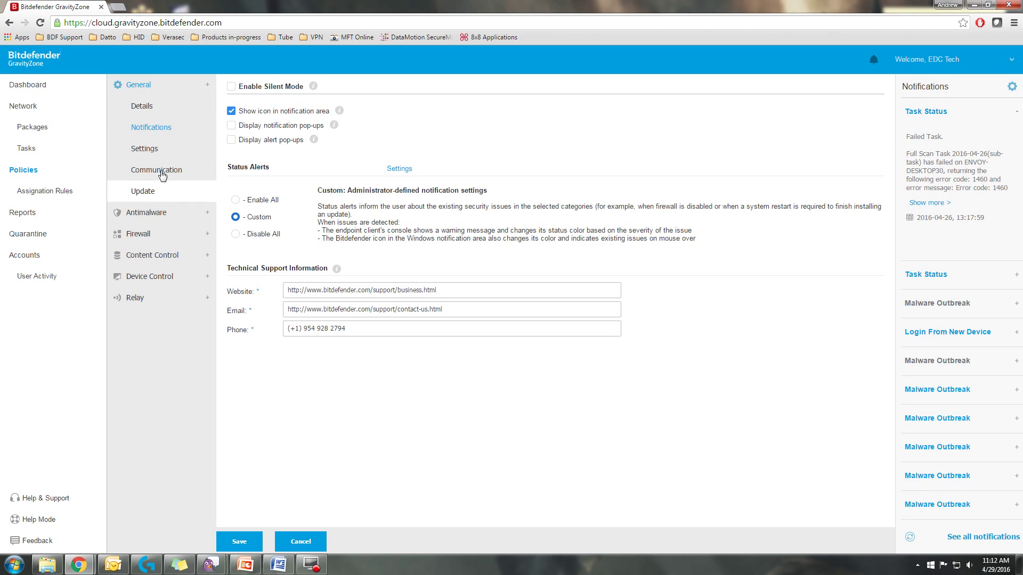
left_click(168, 154)
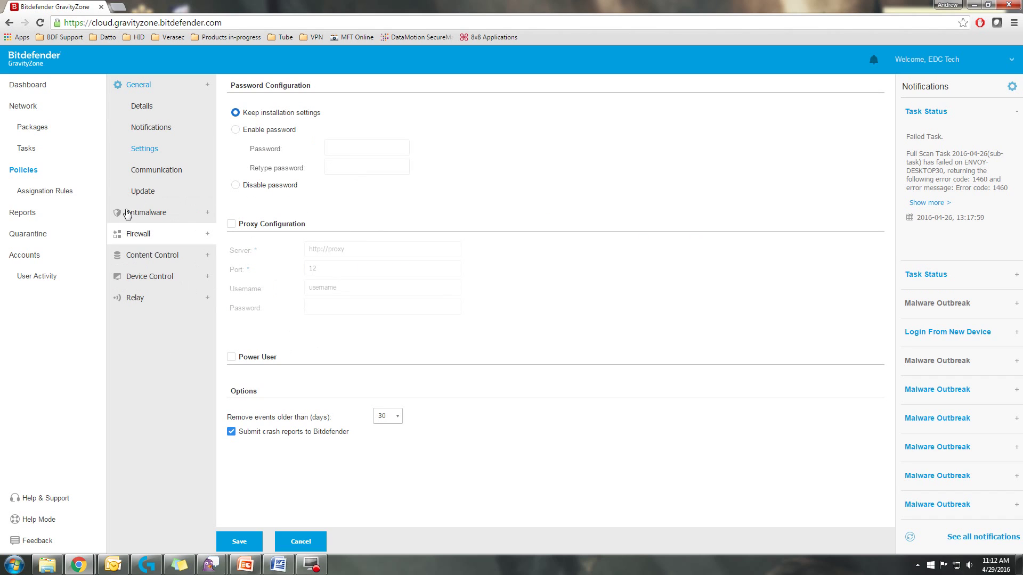
left_click(164, 175)
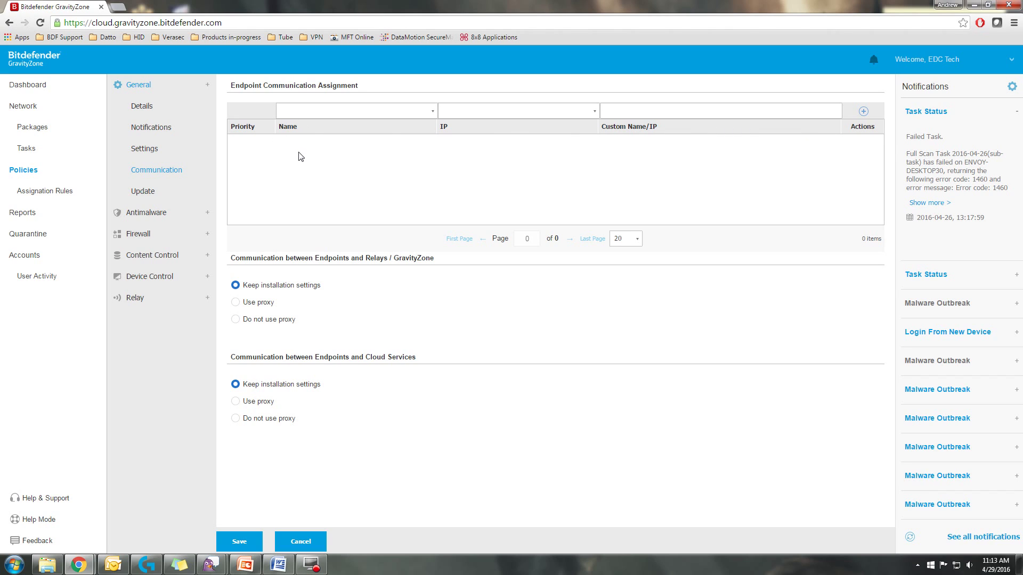
left_click(160, 192)
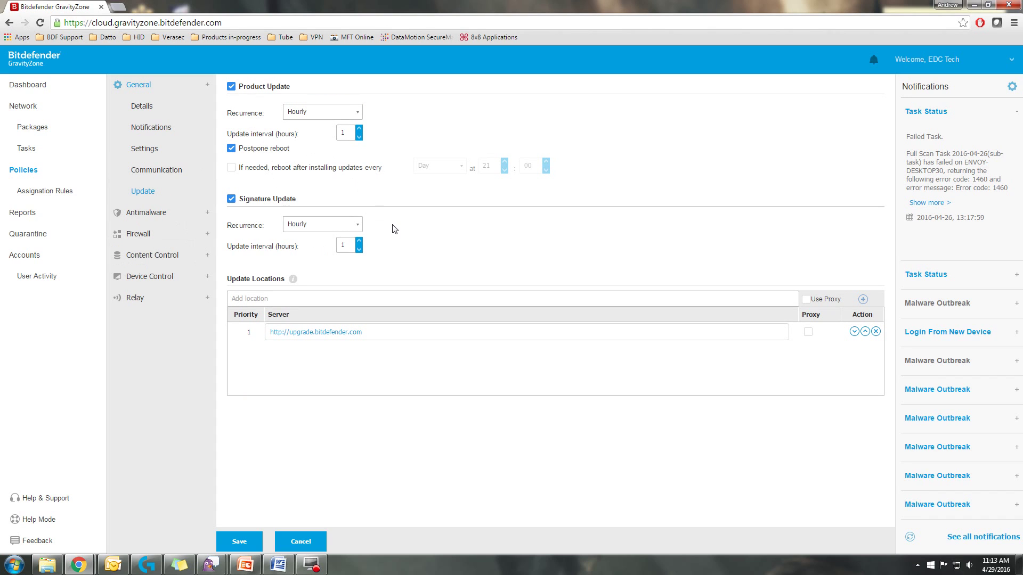
Step: Examine the policy's on-access antimalware protection and its detailed scanning settings, and close them without changes
left_click(163, 212)
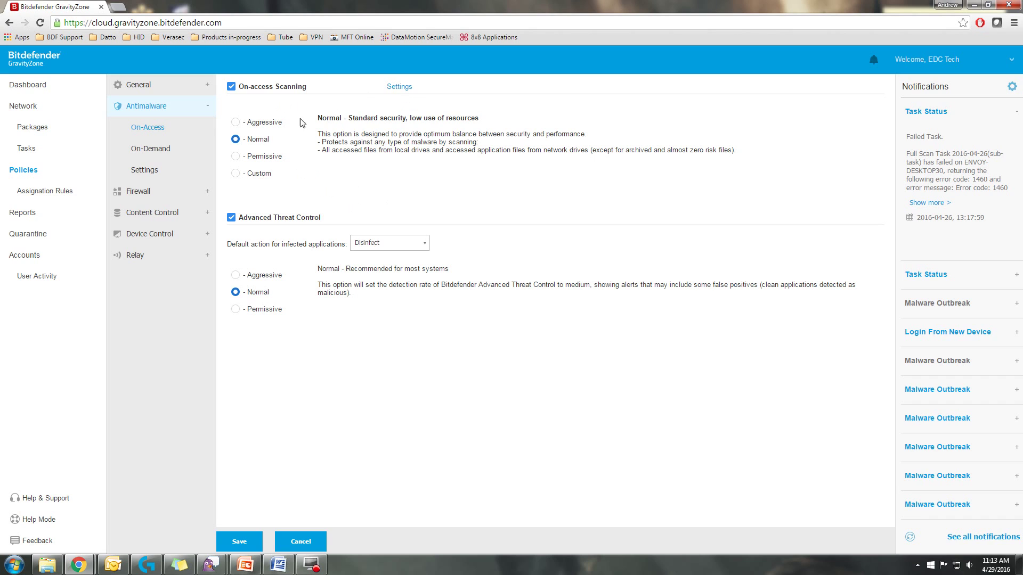
left_click(398, 85)
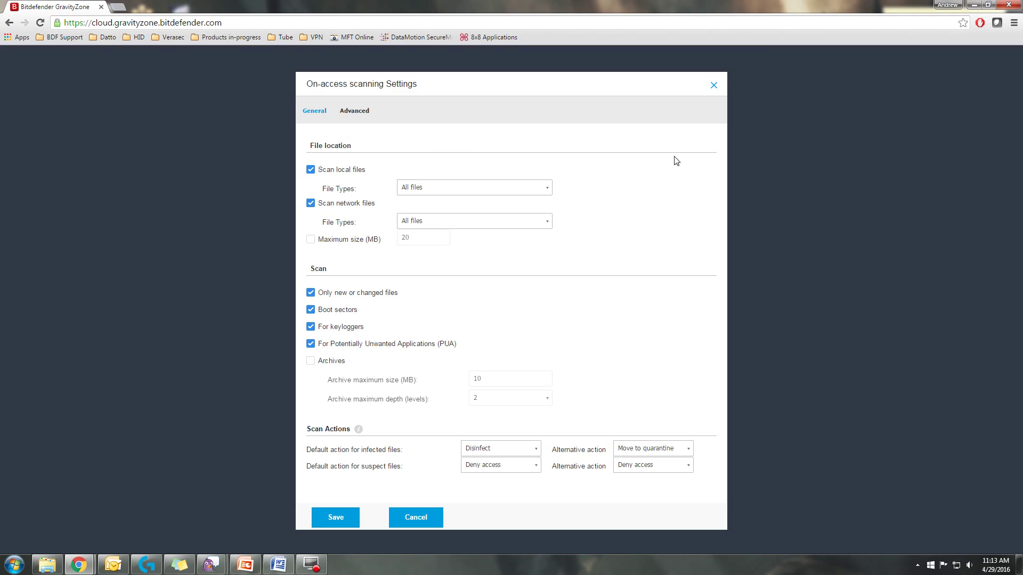
left_click(713, 86)
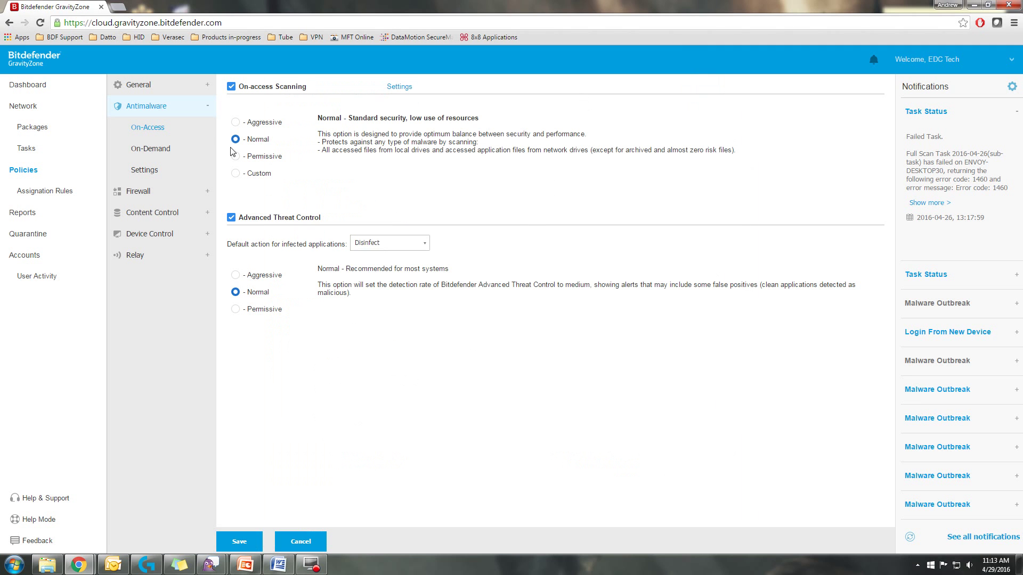
Step: Examine the on-demand Full Scan task options without saving a task, and the antimalware quarantine and exclusion settings
left_click(173, 149)
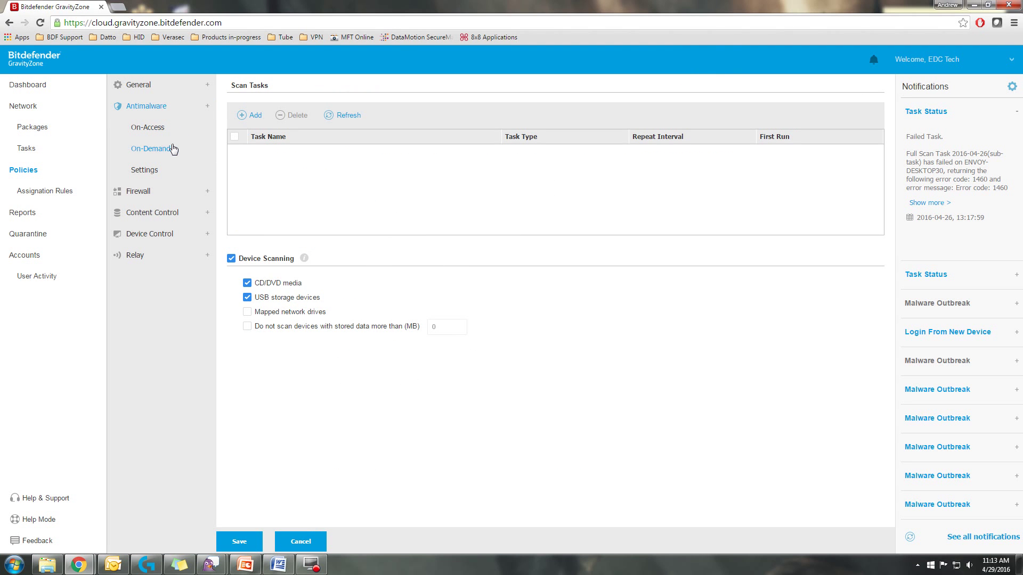
left_click(249, 116)
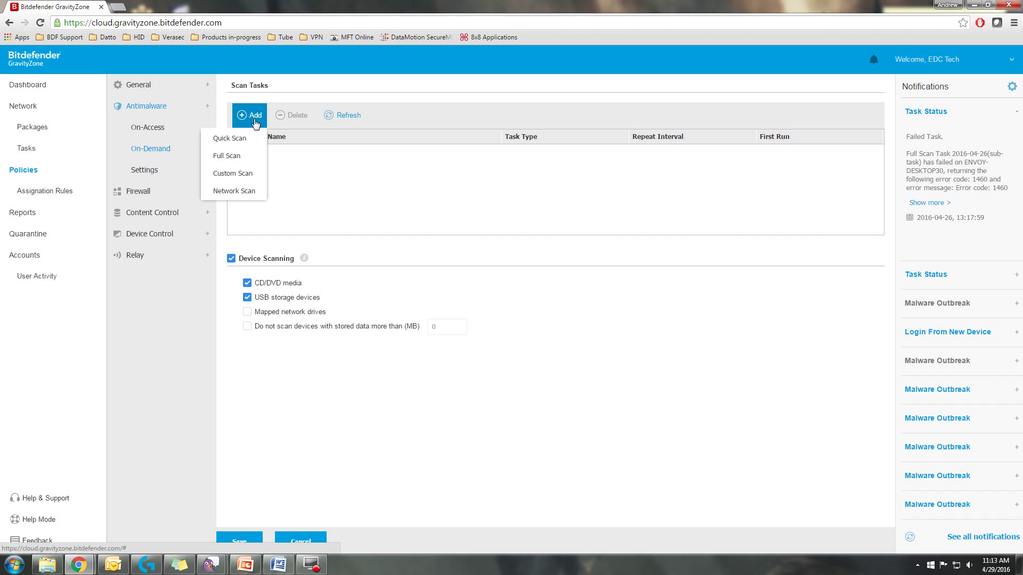
left_click(237, 158)
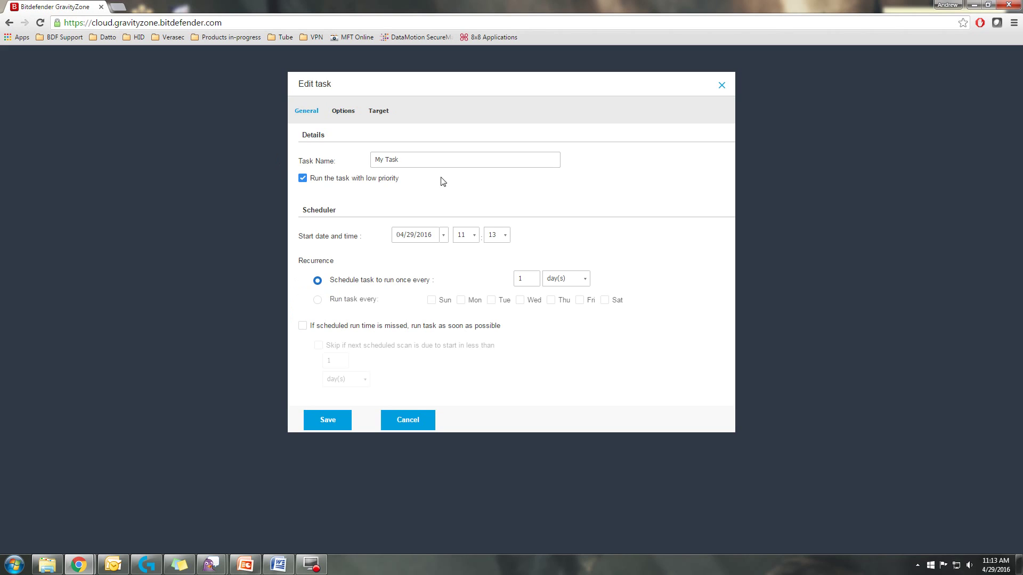
left_click(337, 113)
left_click(305, 111)
left_click(718, 86)
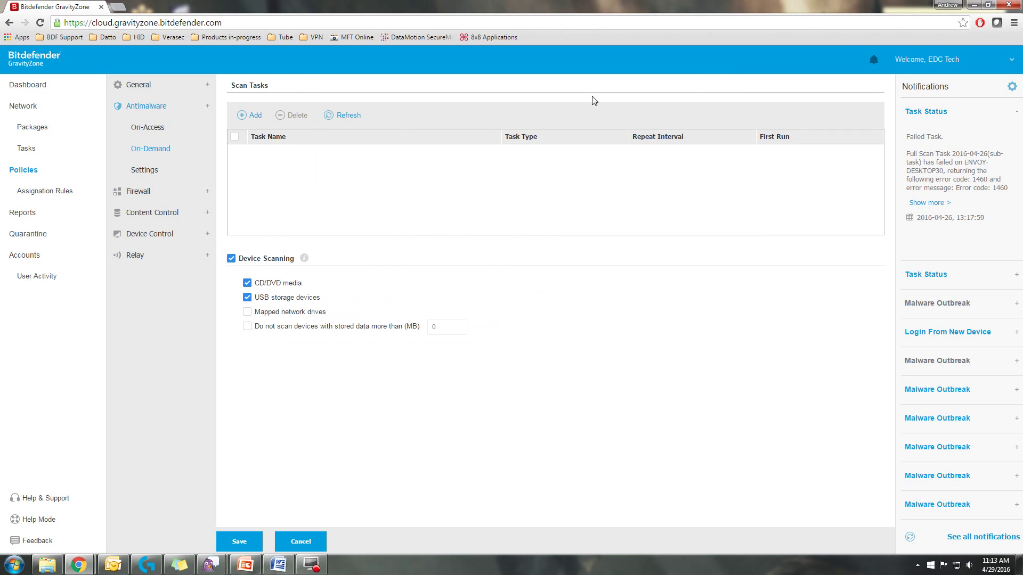
left_click(158, 172)
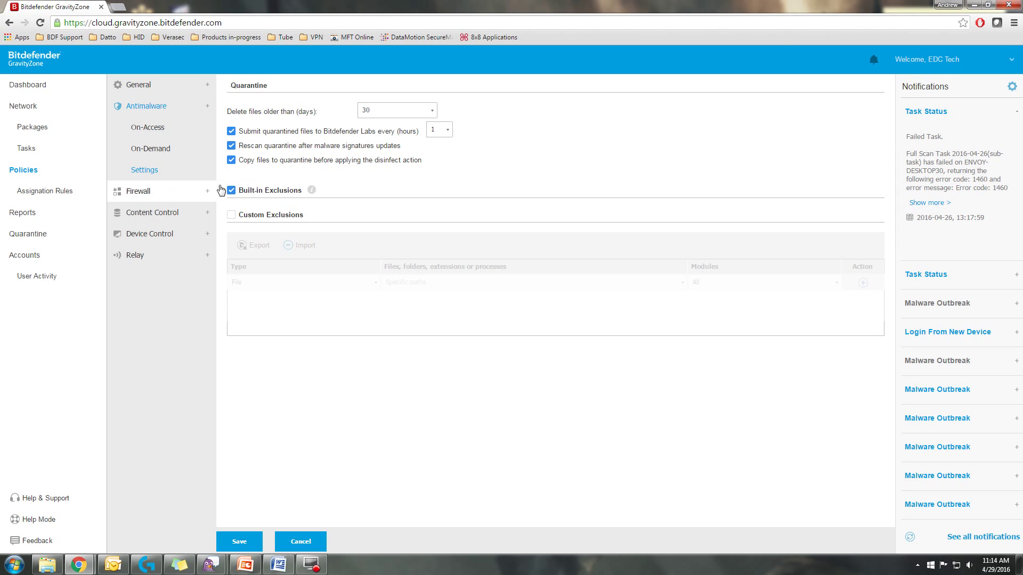
Step: Examine the policy's firewall general, network and rule settings, including the form for a new connection rule, without adding a rule
left_click(178, 192)
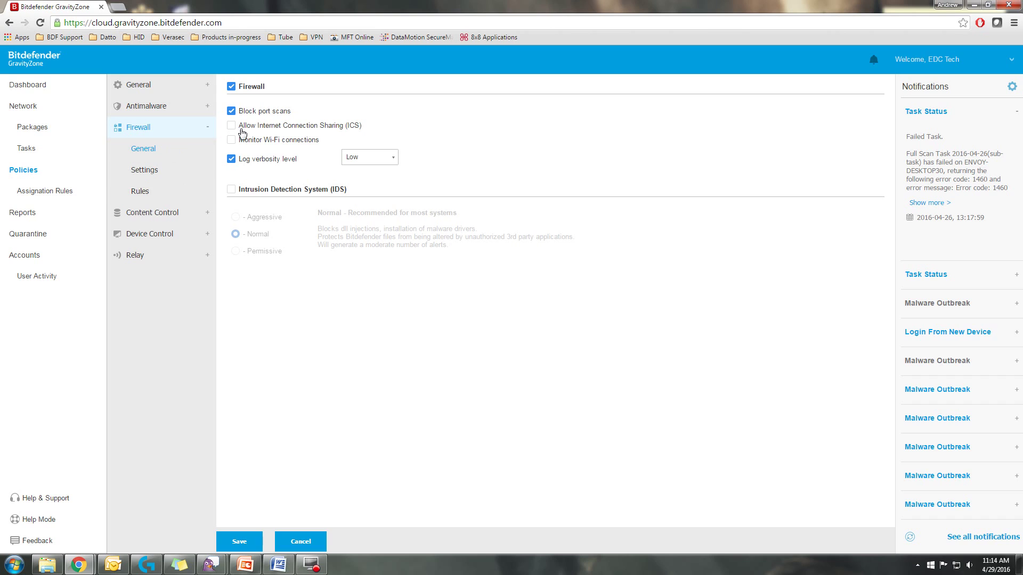
left_click(161, 173)
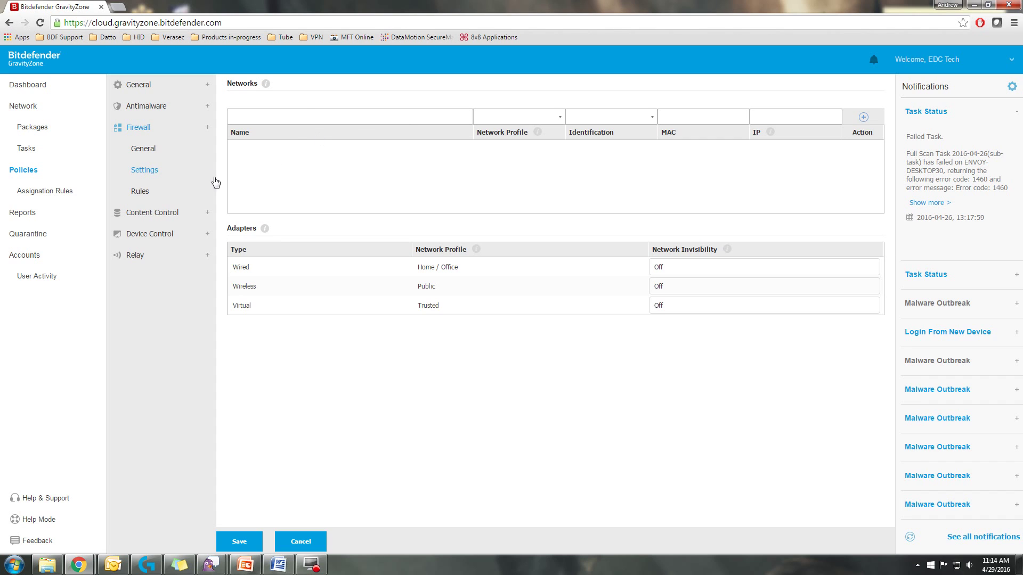
left_click(141, 190)
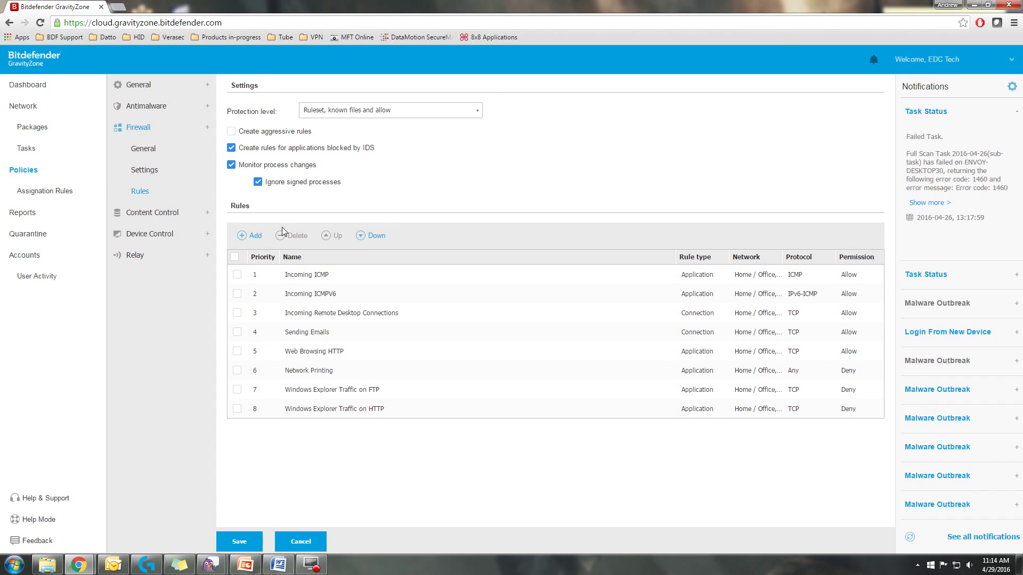
left_click(253, 236)
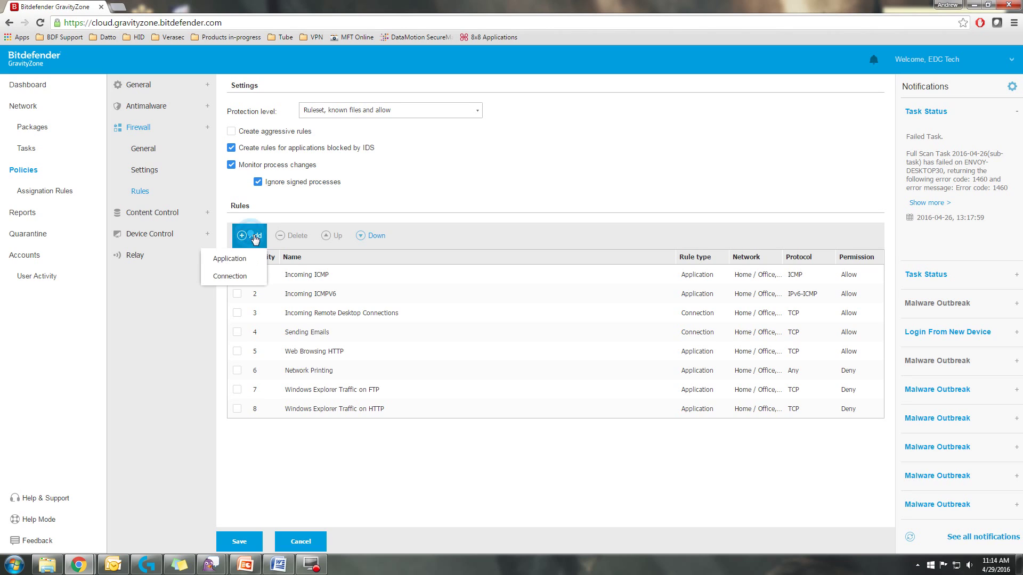
left_click(240, 275)
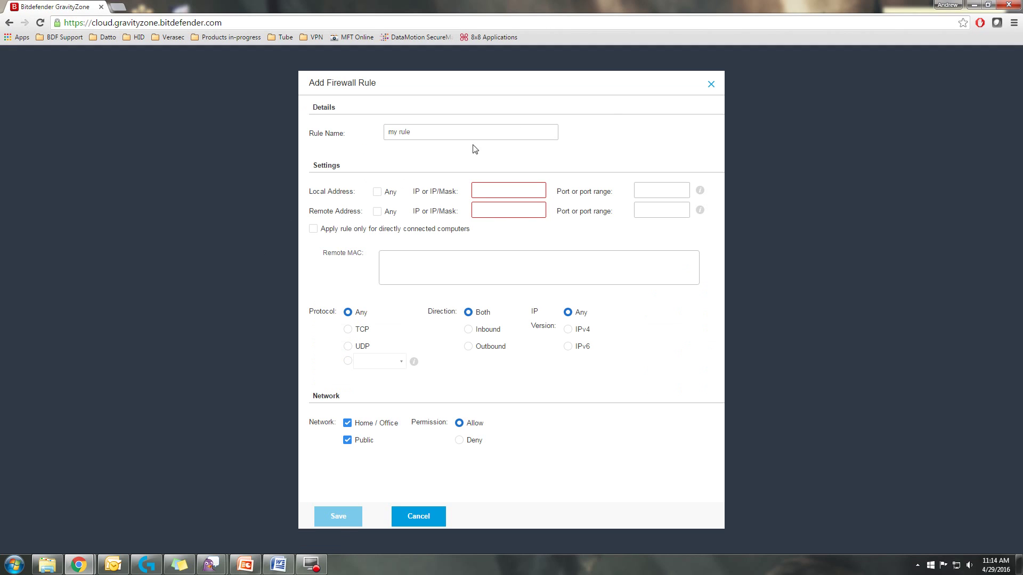
left_click(711, 84)
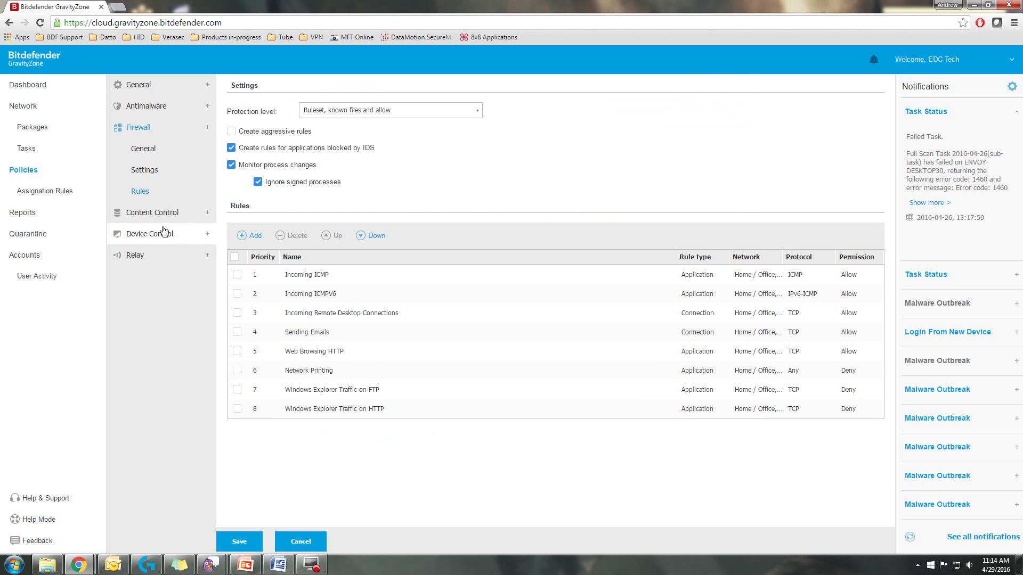
Step: Examine the policy's Content Control settings for traffic scanning, web access and antiphishing, data protection and applications
left_click(139, 224)
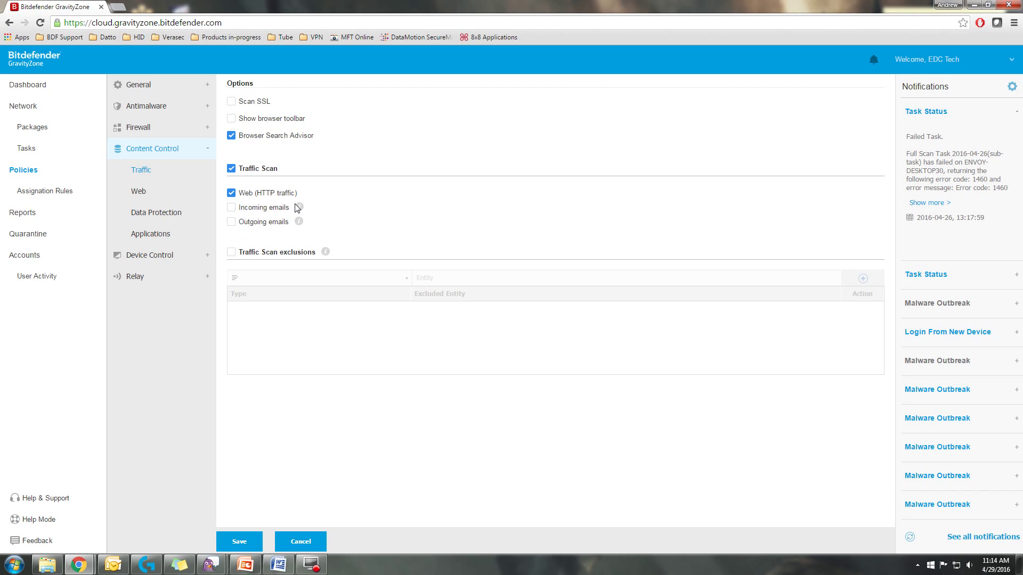
mouse_move(300, 207)
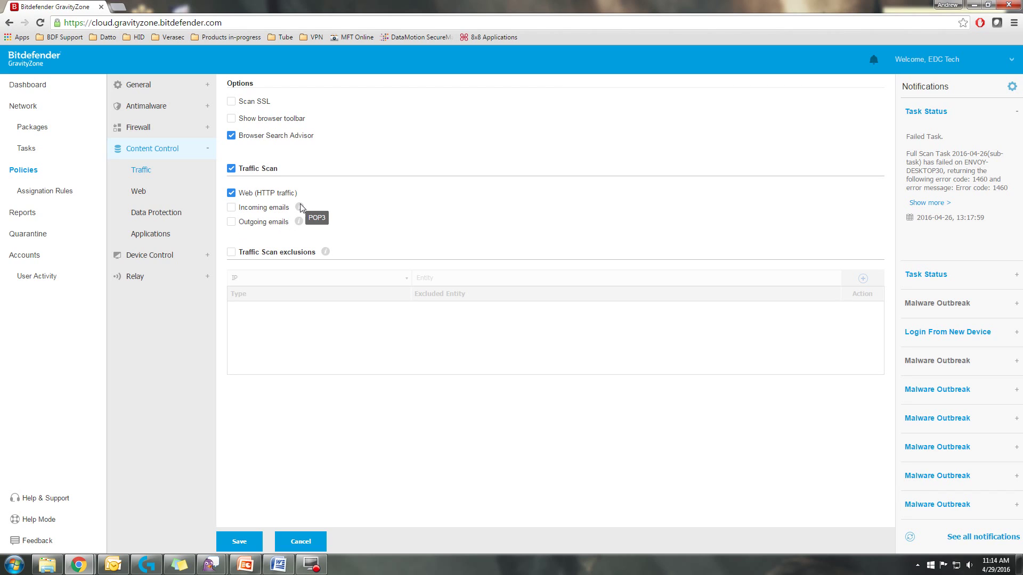
left_click(139, 200)
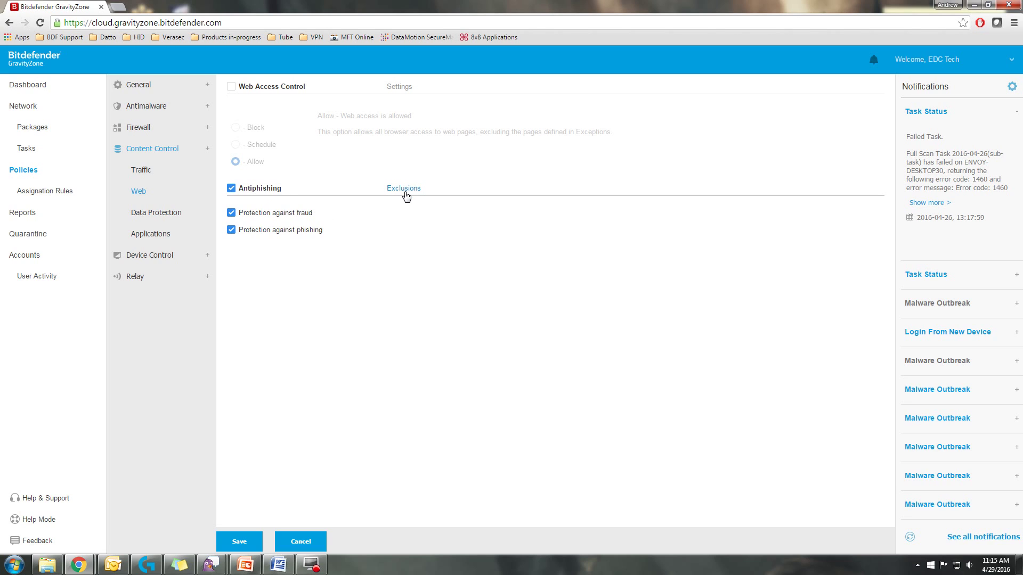
left_click(158, 224)
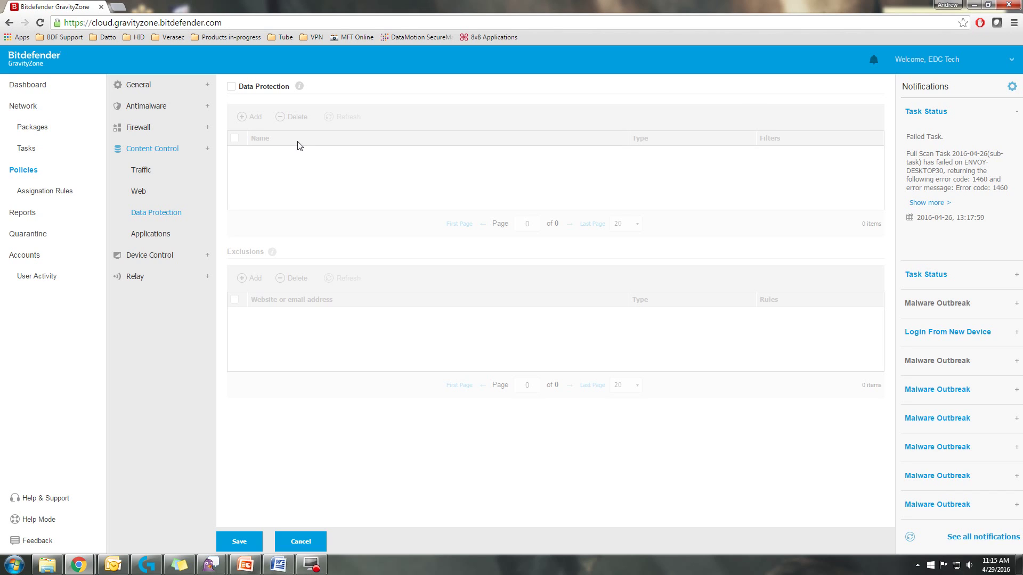
left_click(168, 234)
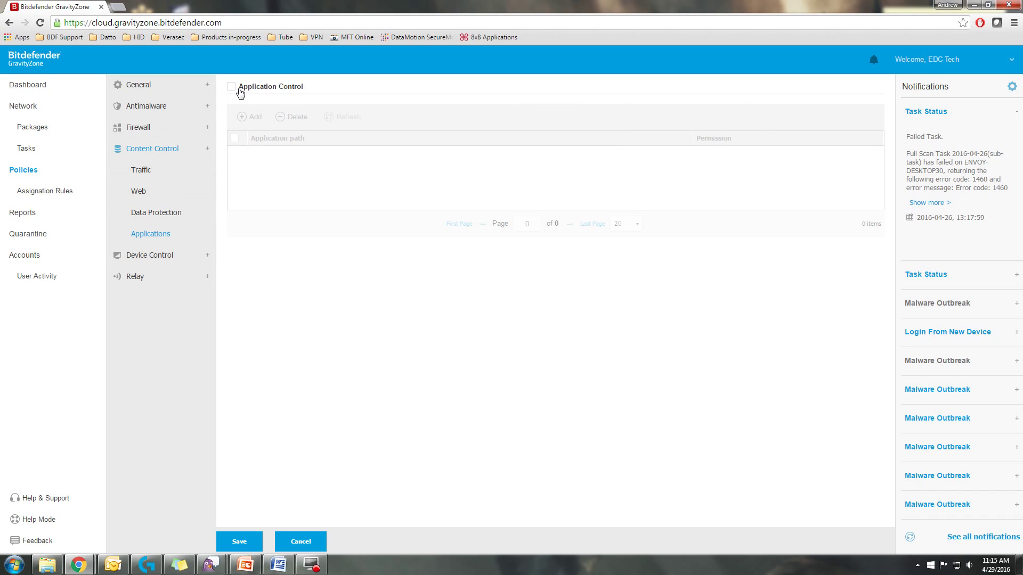
Step: Examine the Device Control rules and the Relay communication and update settings, and return to the policy's details
left_click(184, 260)
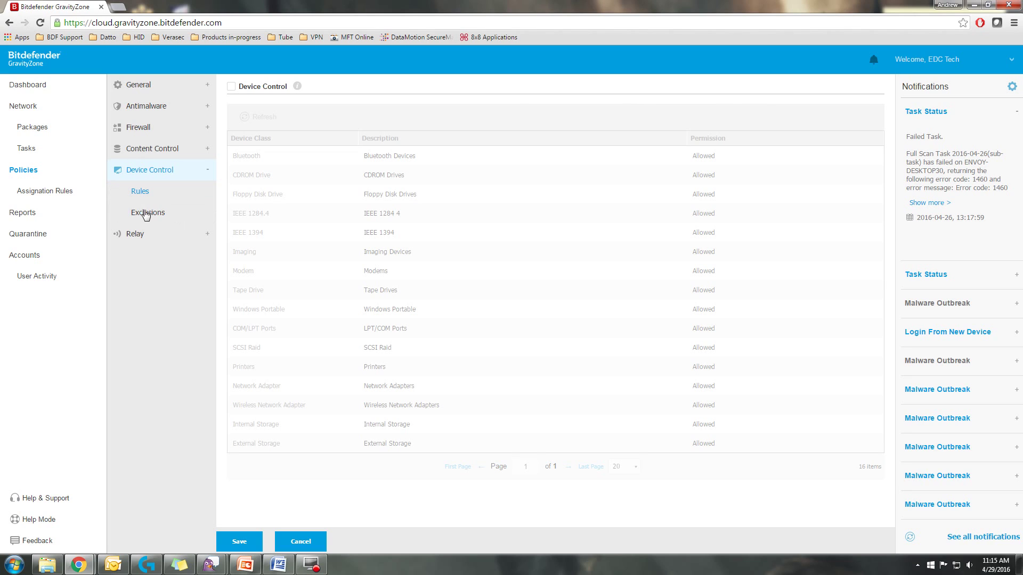
left_click(137, 237)
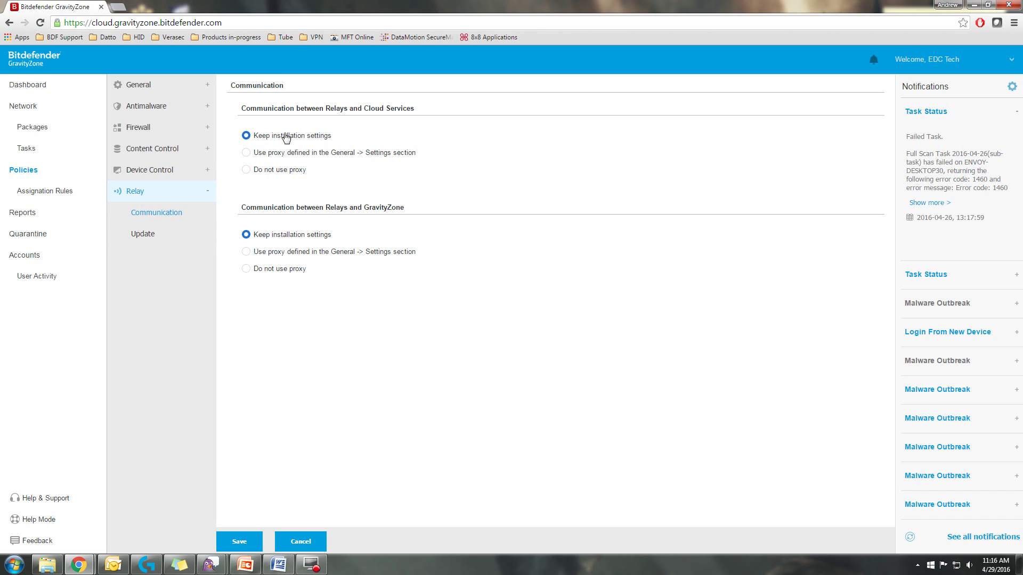
left_click(168, 237)
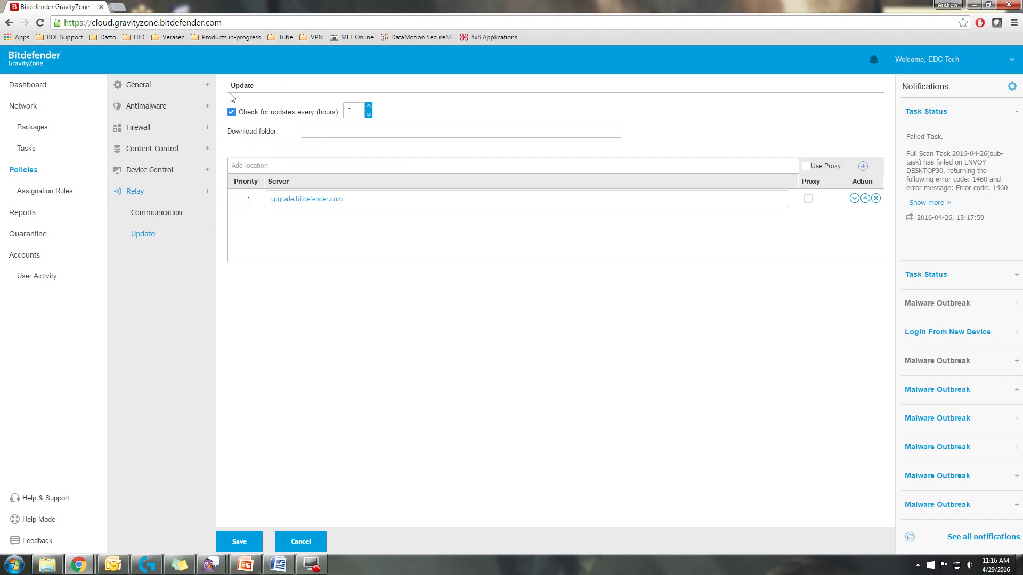
left_click(163, 193)
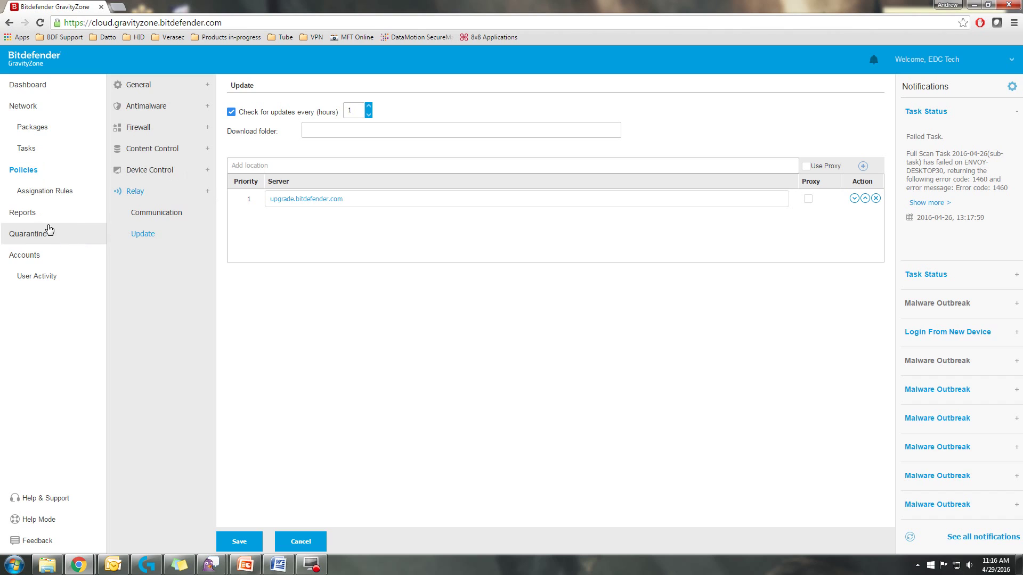
left_click(179, 90)
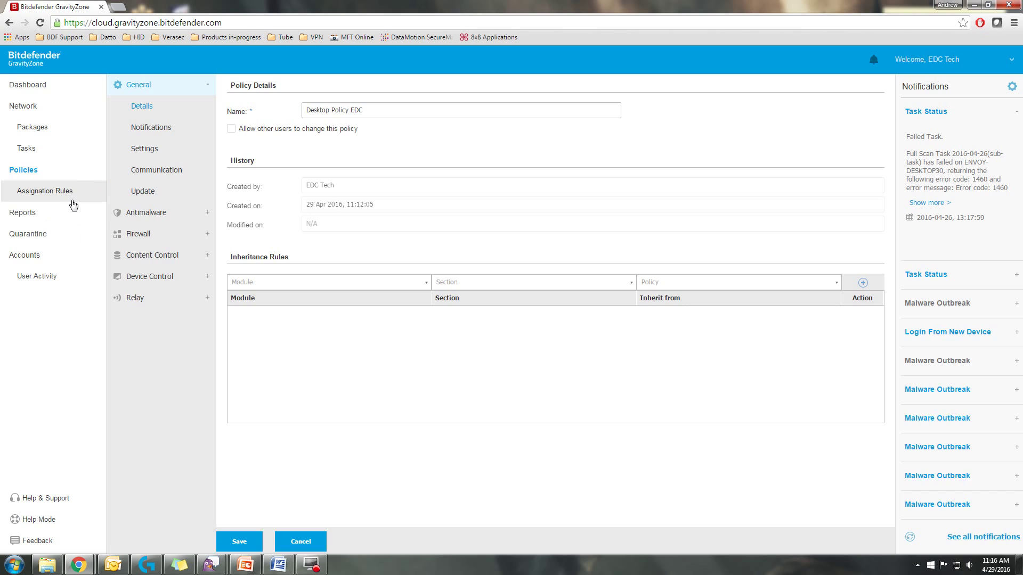
Step: Try a scheduled Antiphishing Activity report with a reporting interval of Last week, and close the report form without saving
left_click(36, 214)
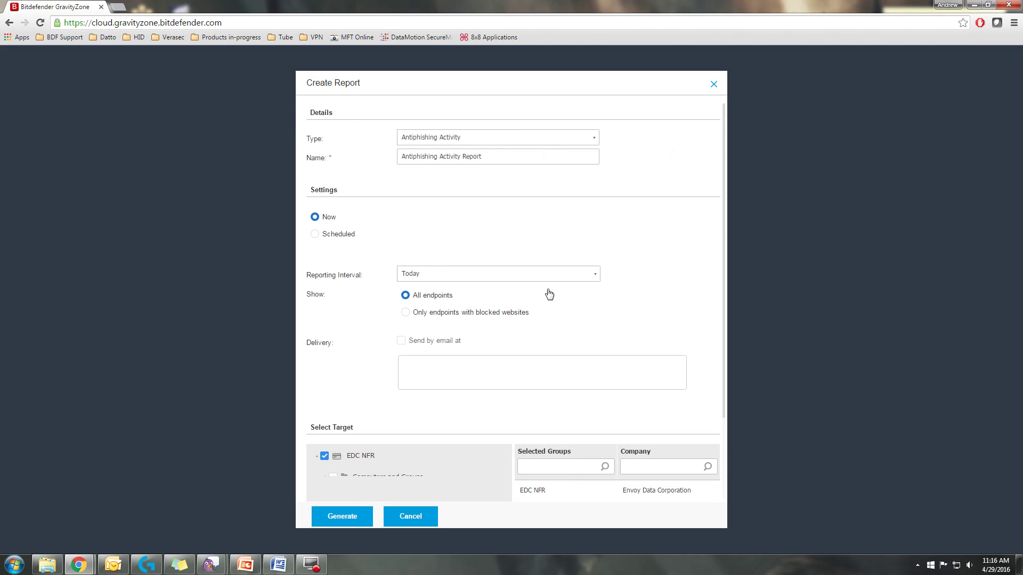
left_click(591, 273)
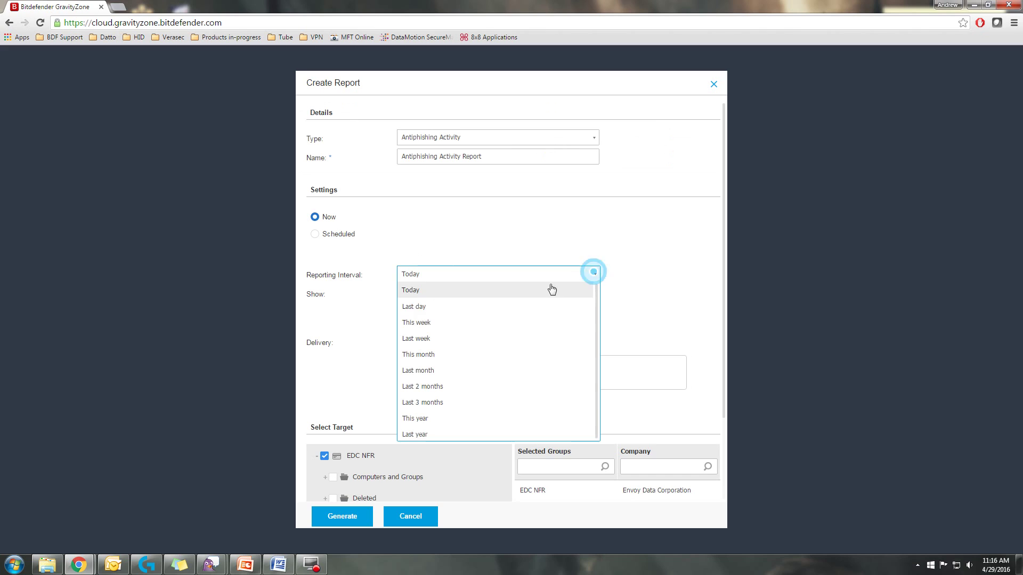
left_click(424, 338)
left_click(316, 239)
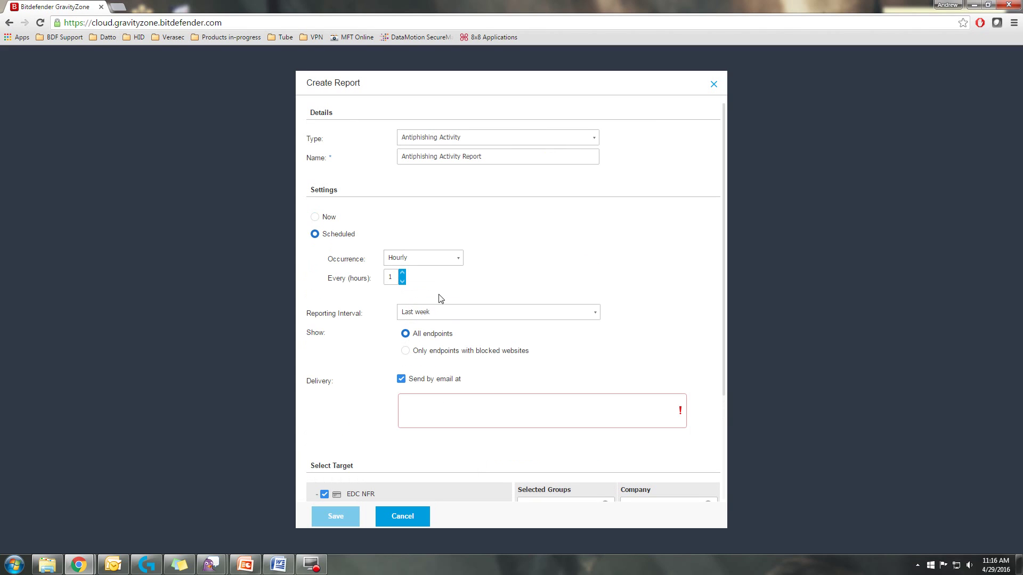
scroll(522, 390, "down", 1)
scroll(522, 390, "up", 1)
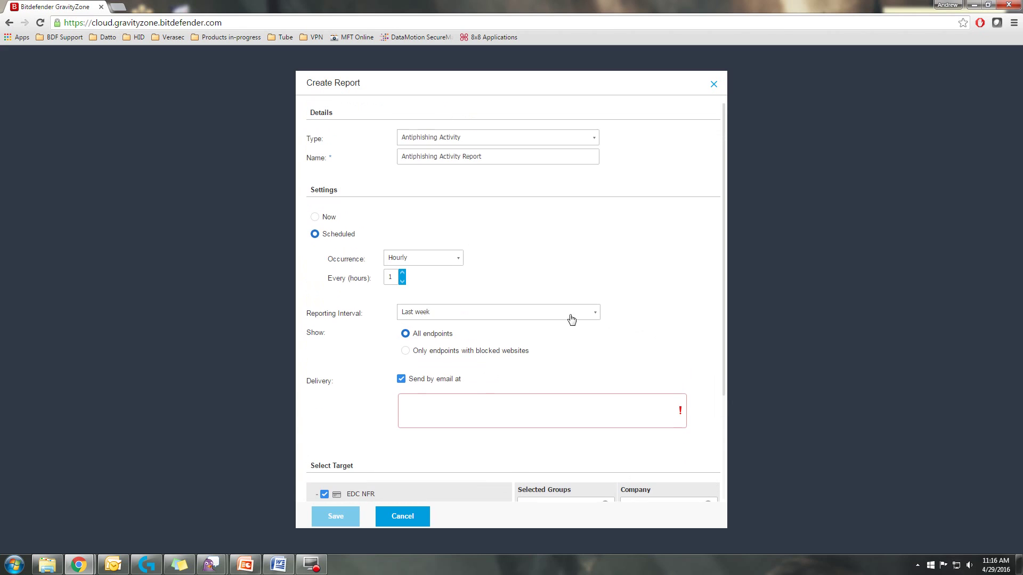
left_click(709, 90)
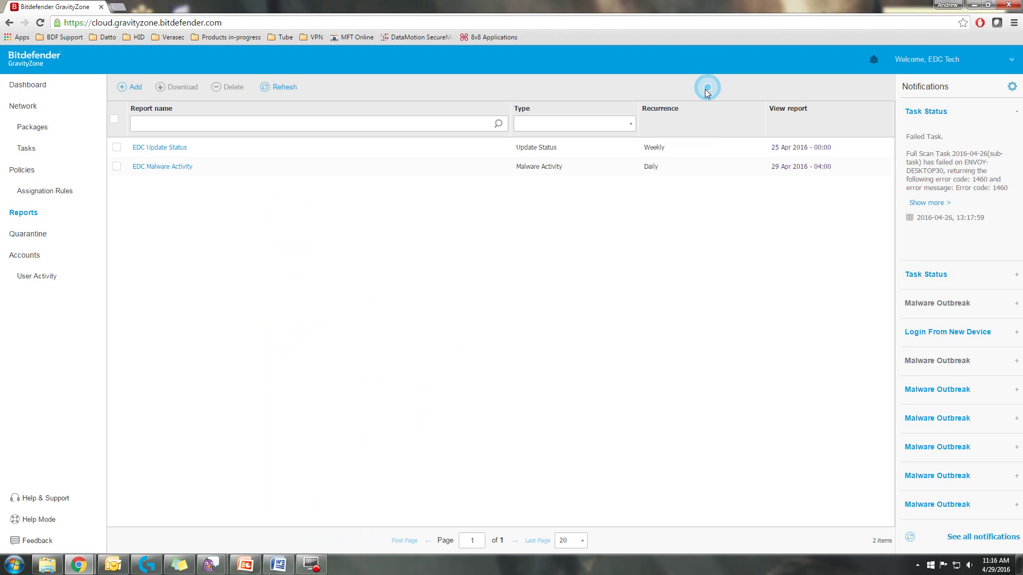
Step: View the list of quarantined files and the details of the quarantined item
left_click(40, 234)
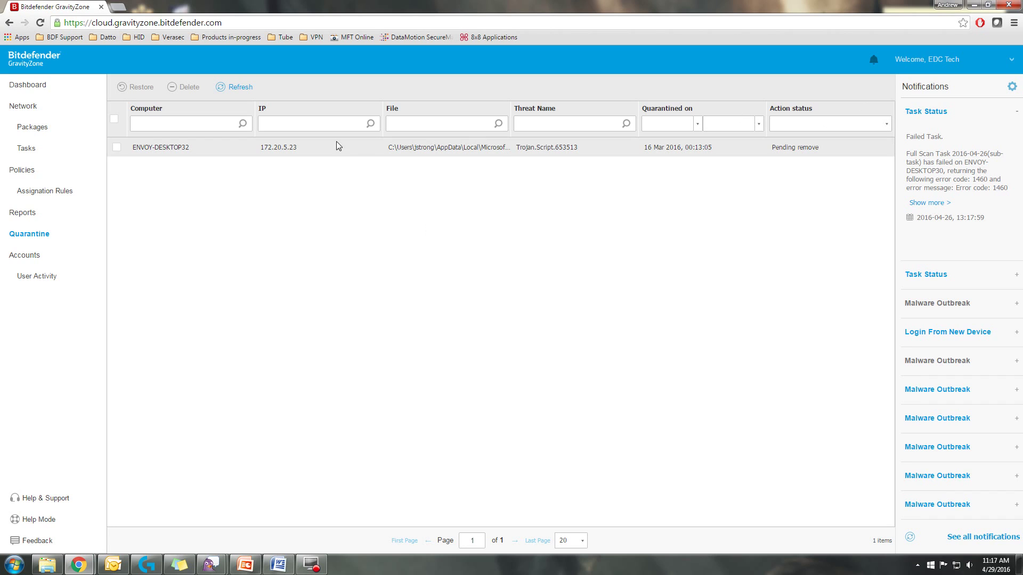
left_click(186, 141)
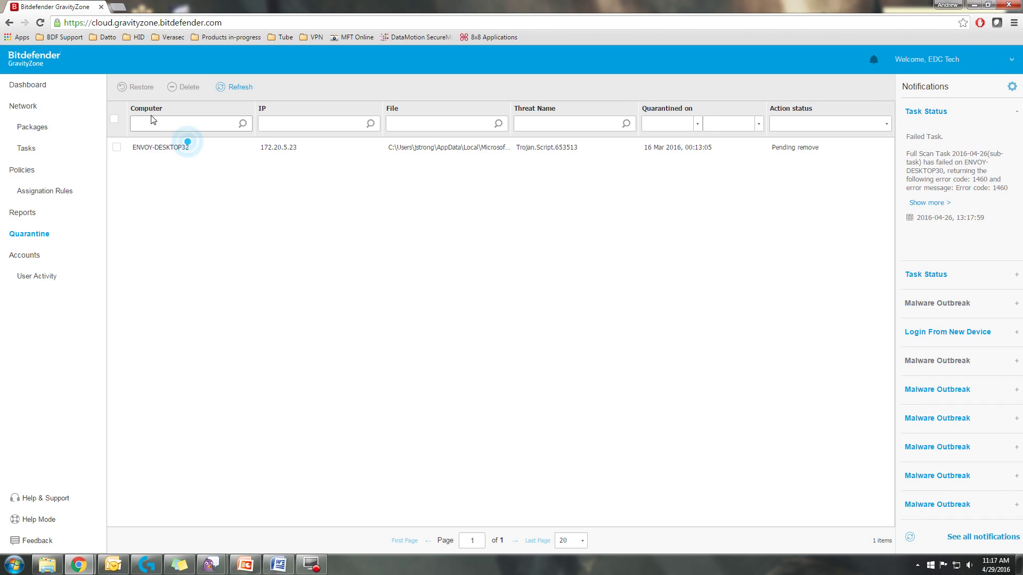
Step: Try selecting the quarantined item on ENVOY-DESKTOP32 and clear the selection again
left_click(117, 147)
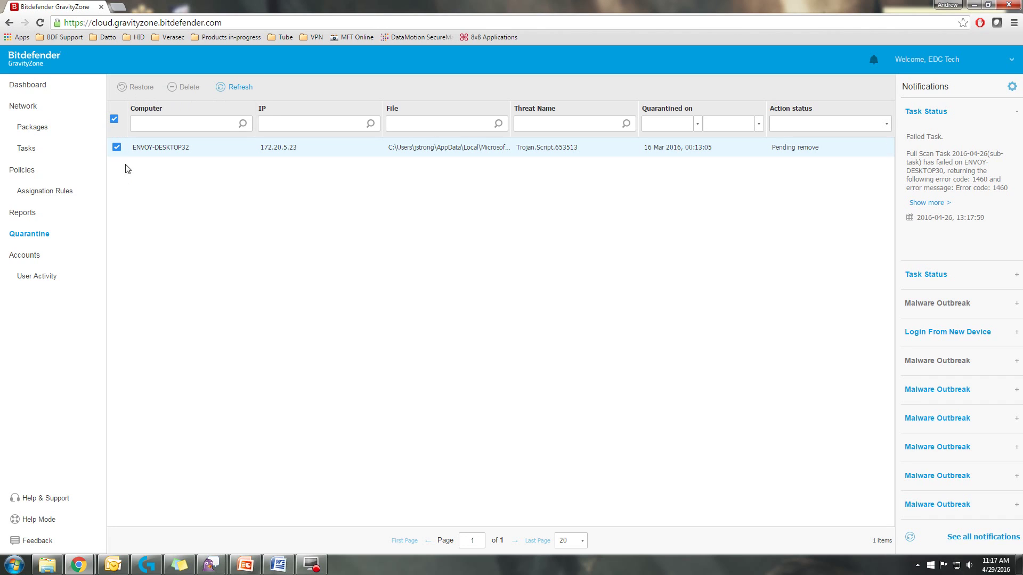
left_click(117, 147)
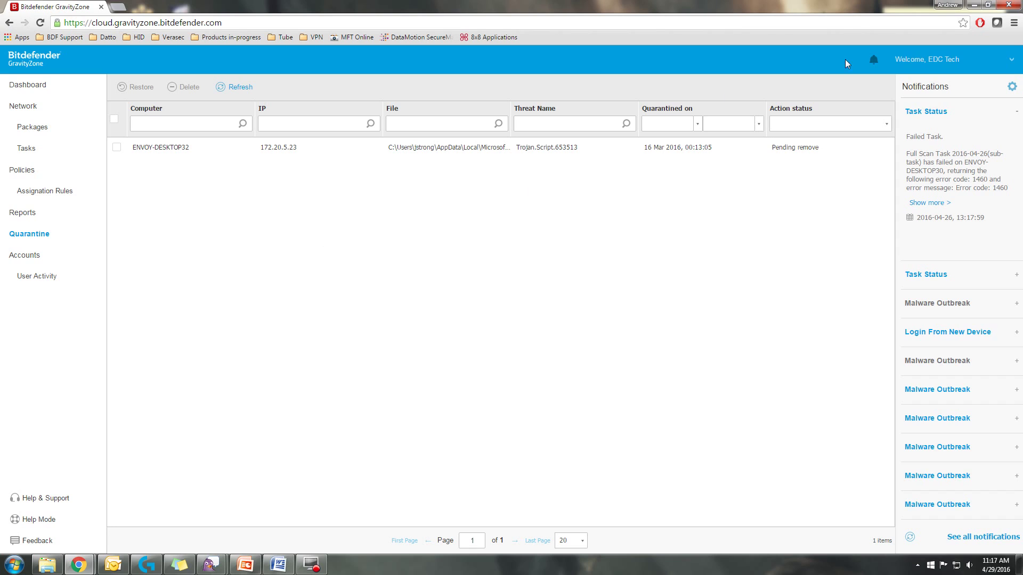
Step: Open the notification settings and examine which notification types can be enabled
left_click(1010, 87)
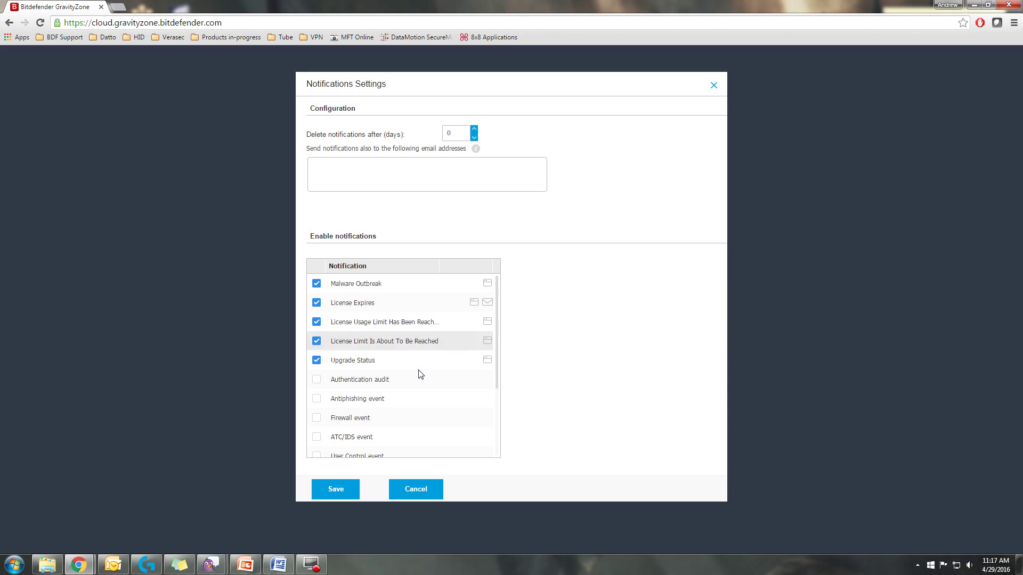
scroll(415, 368, "down", 1)
scroll(416, 367, "down", 1)
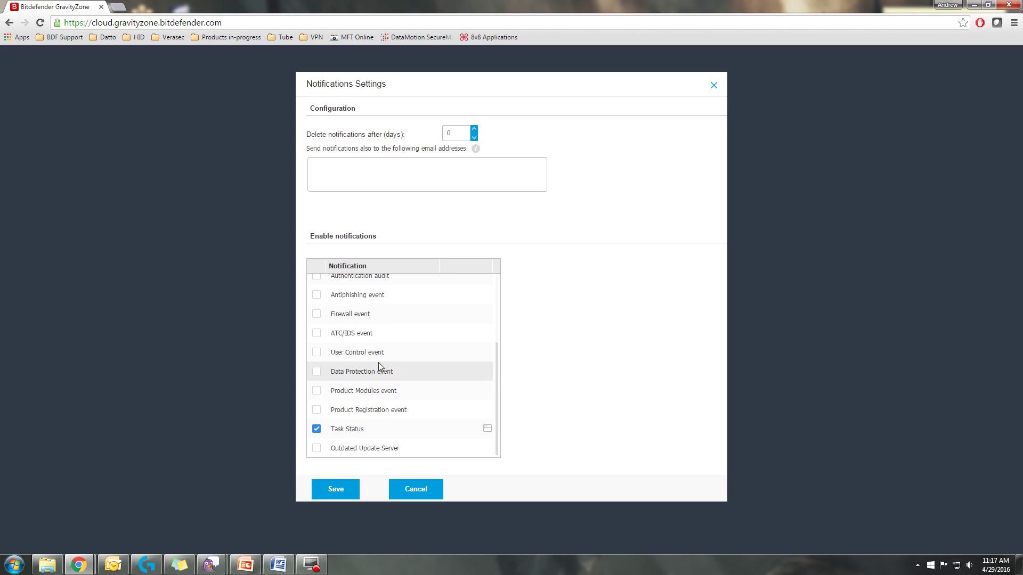
mouse_move(395, 353)
scroll(396, 356, "up", 1)
scroll(395, 357, "up", 1)
scroll(394, 388, "down", 1)
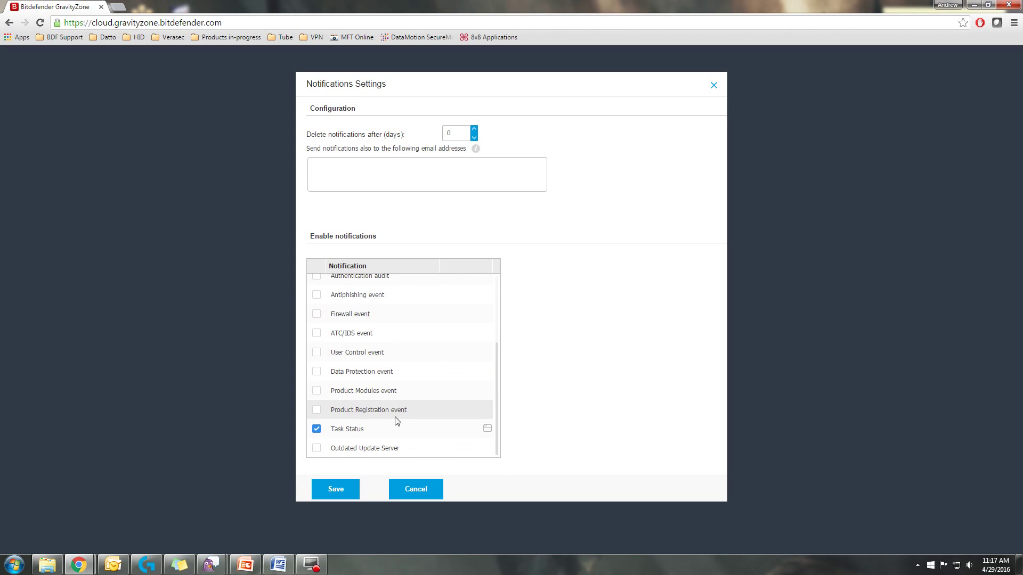
scroll(394, 375, "up", 2)
scroll(395, 373, "down", 2)
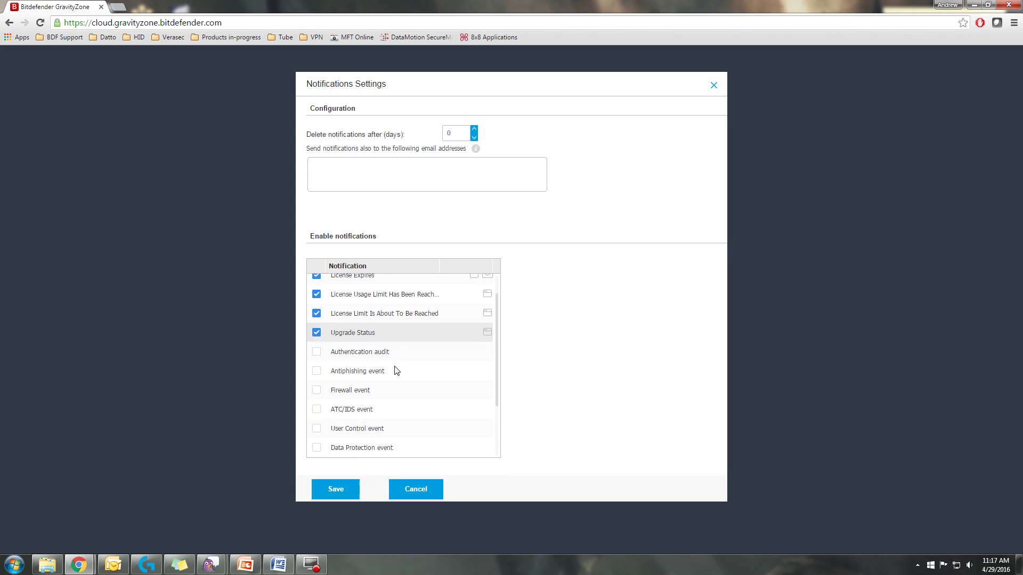
left_click(395, 175)
scroll(330, 317, "up", 2)
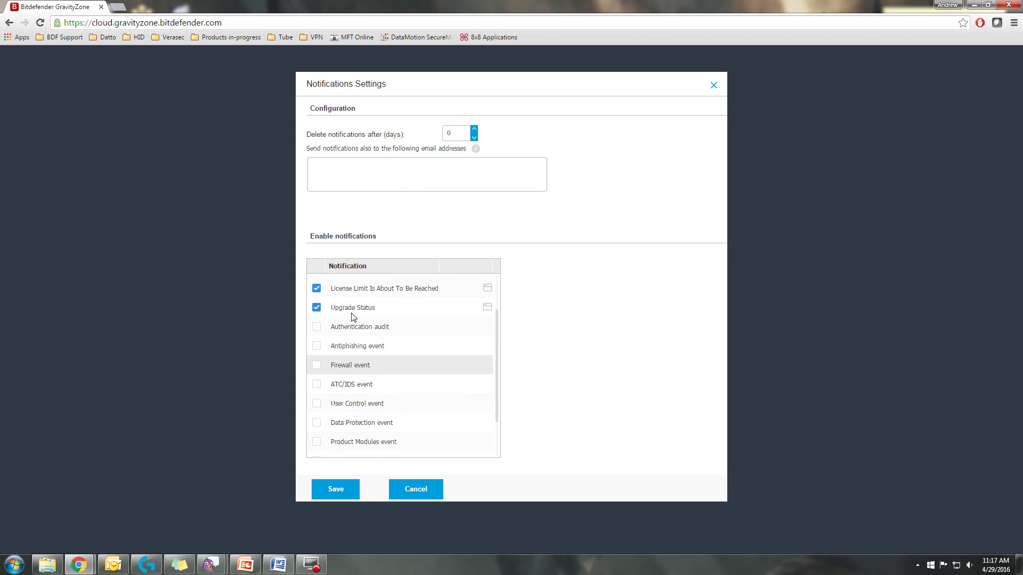
Step: Try sending Malware Outbreak notifications by email only to specific recipients, and close the notification settings without saving
left_click(346, 287)
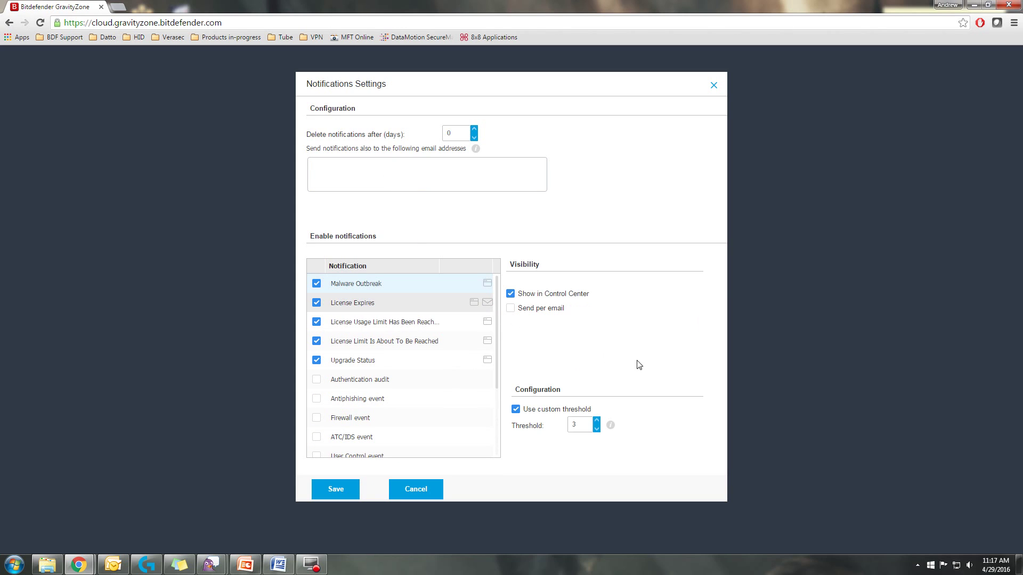
left_click(510, 308)
left_click(521, 323)
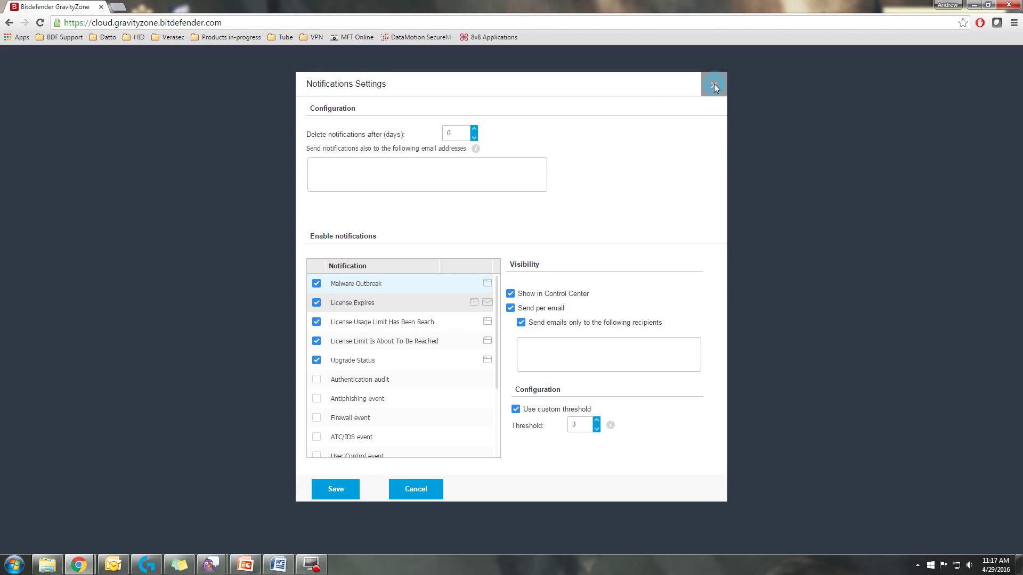
left_click(713, 85)
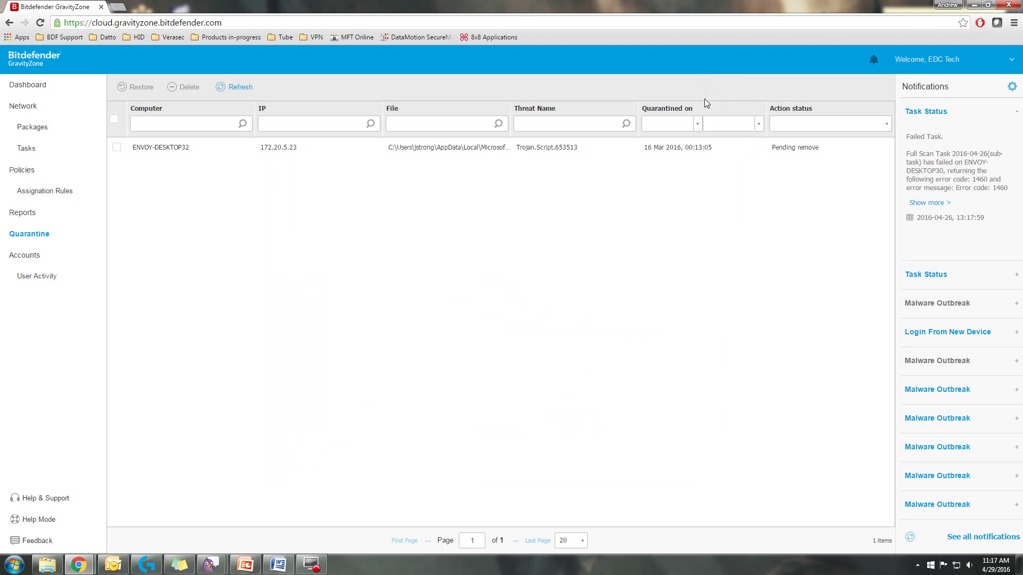
Step: Return to the dashboard with the computer protection and malware portlets
left_click(48, 86)
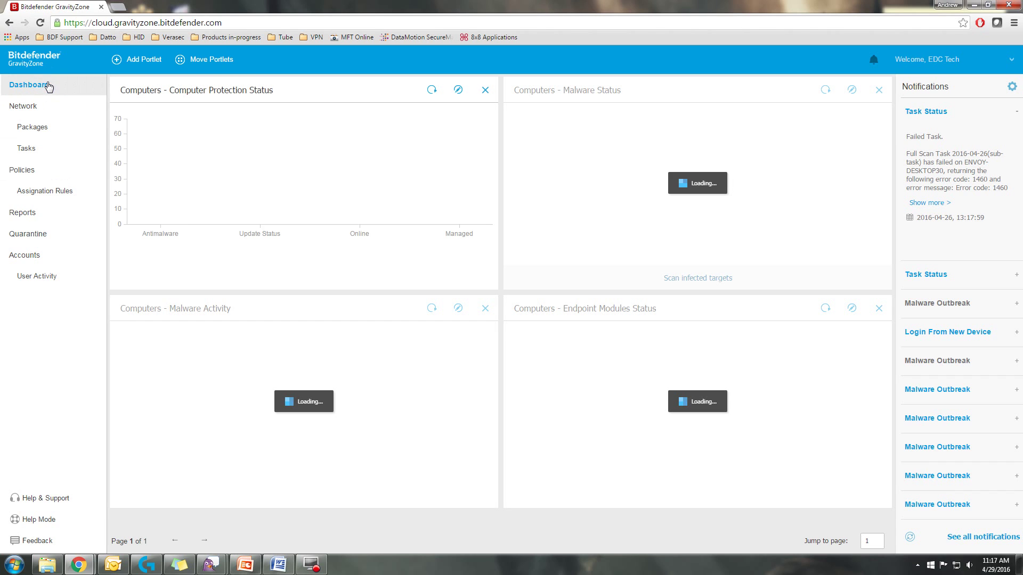